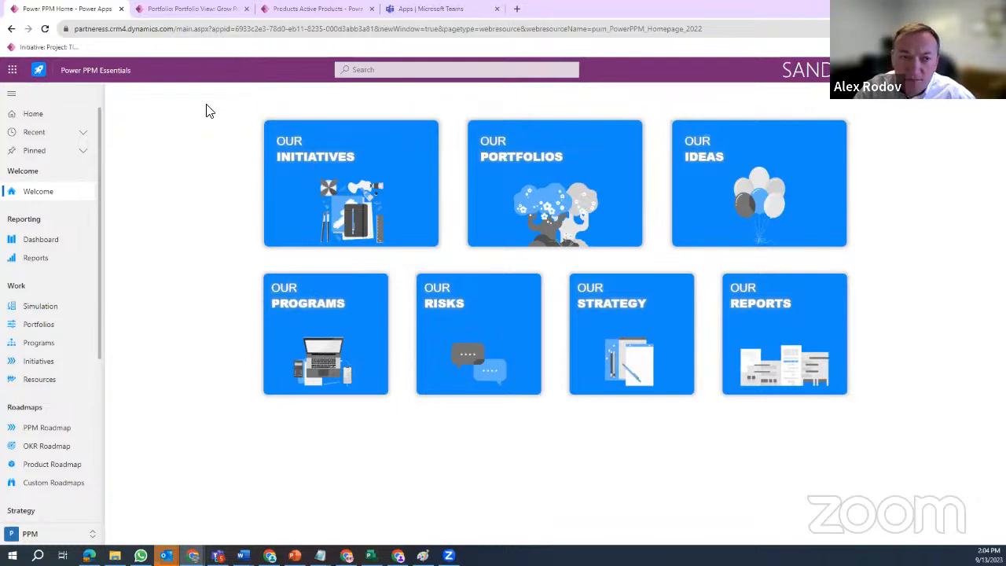
click(11, 70)
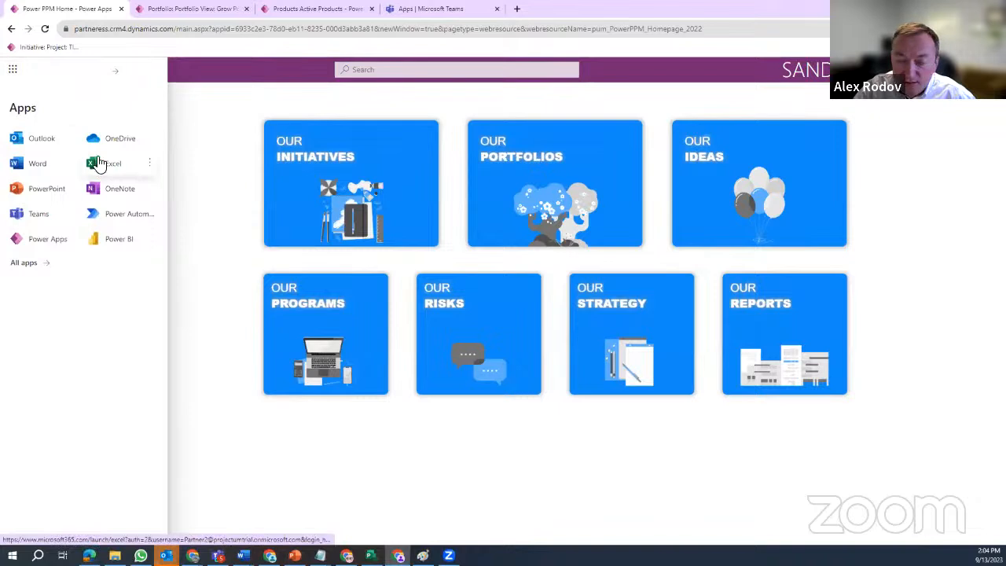
click(12, 70)
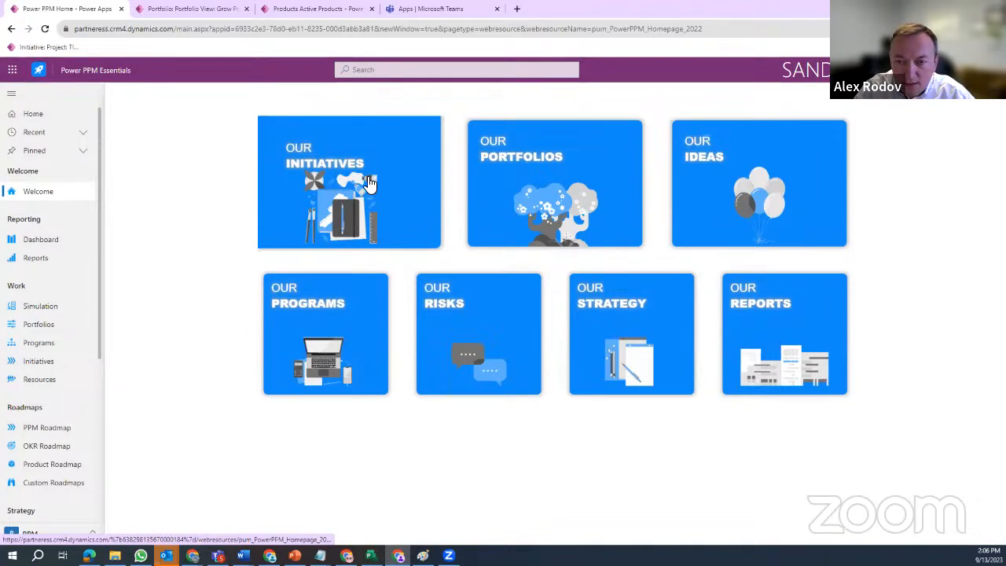
- Create a new initiative named "Build a 3 Store Building in NYC" and save it
click(366, 181)
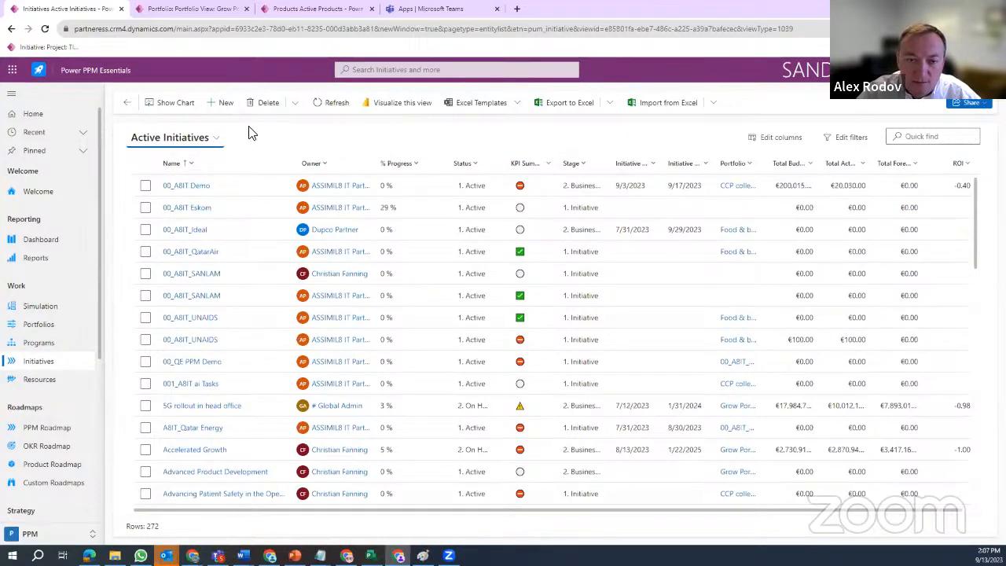
click(222, 103)
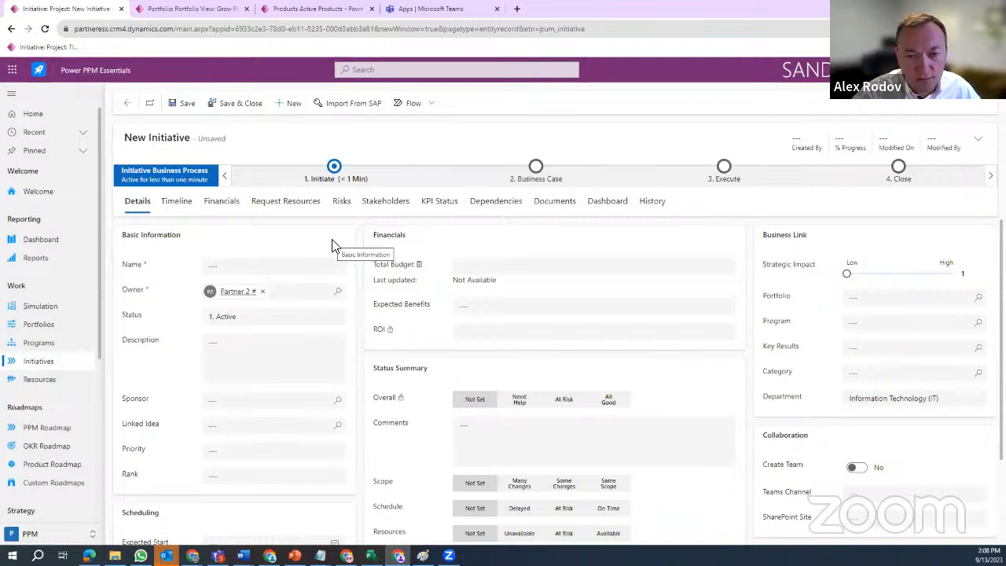
click(303, 268)
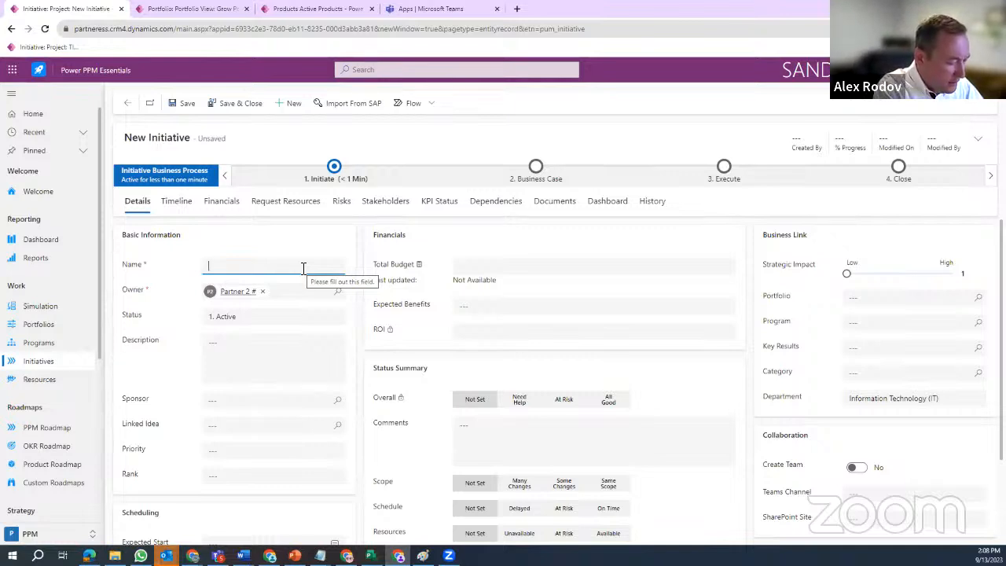
text(Build a )
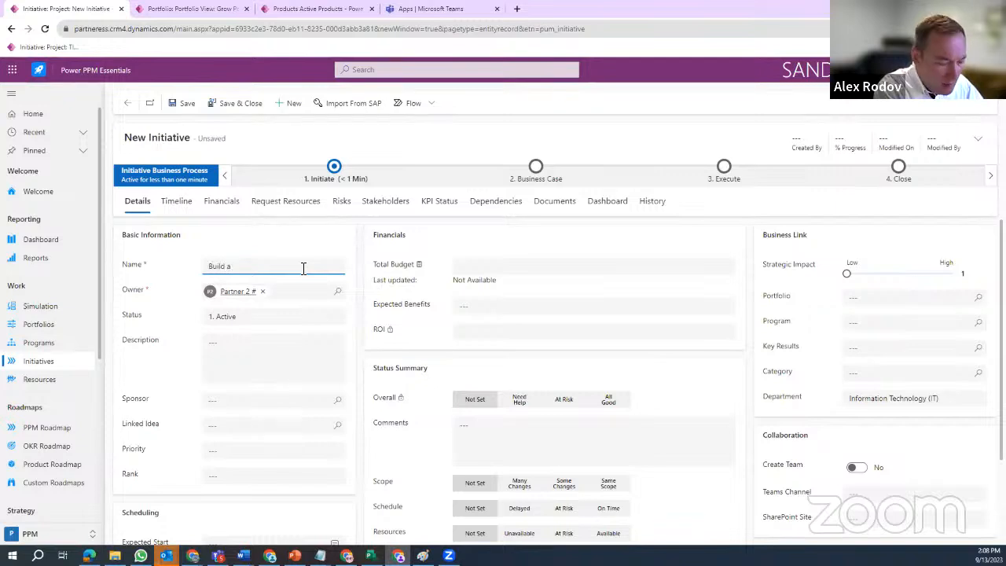
text(3 Sto)
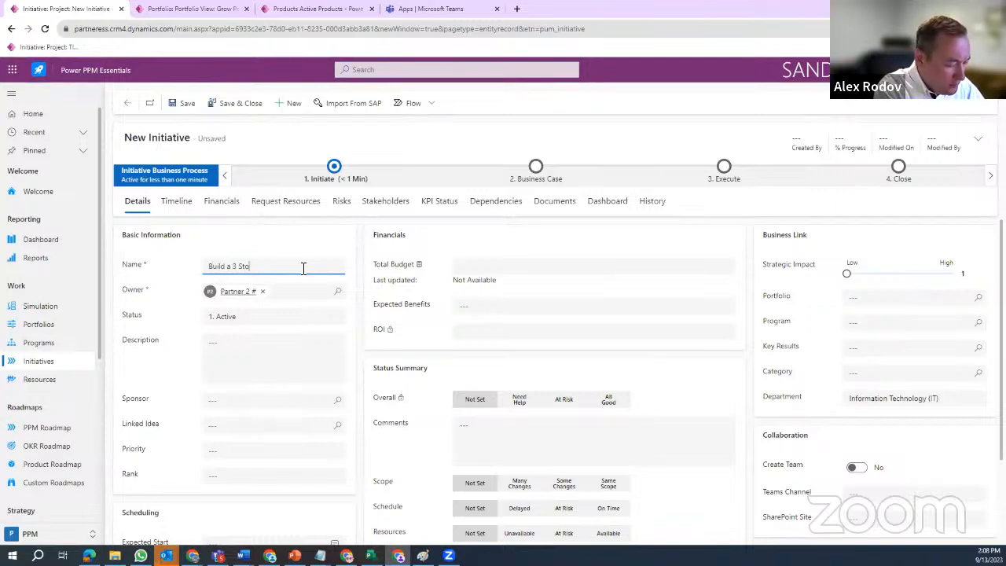
text(re Buil)
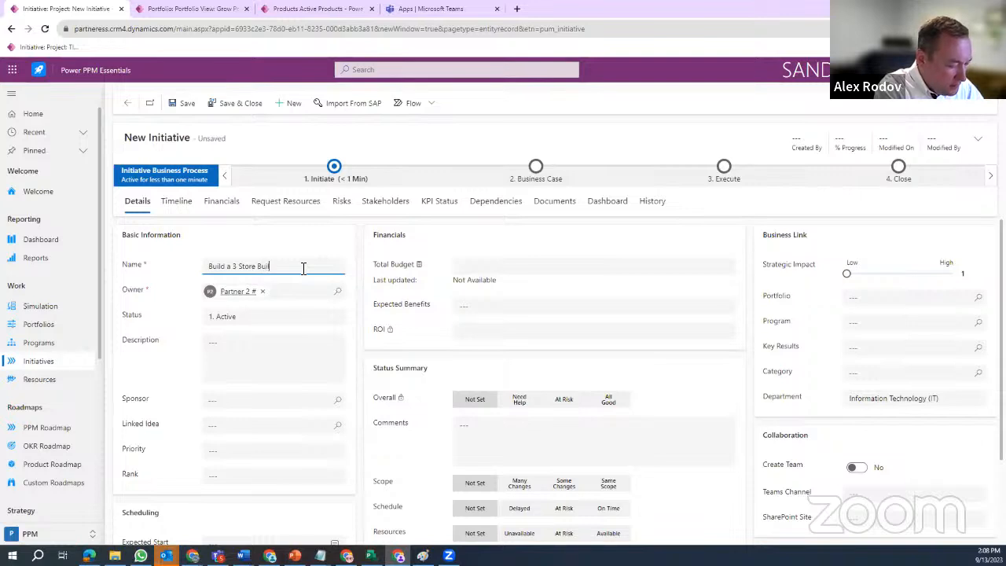
text(ding in)
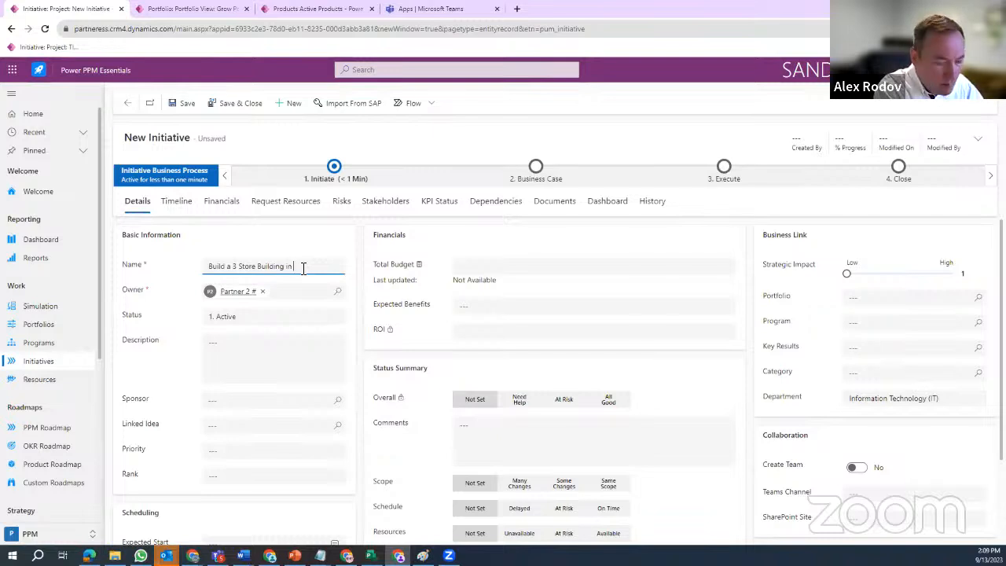
text(NY)
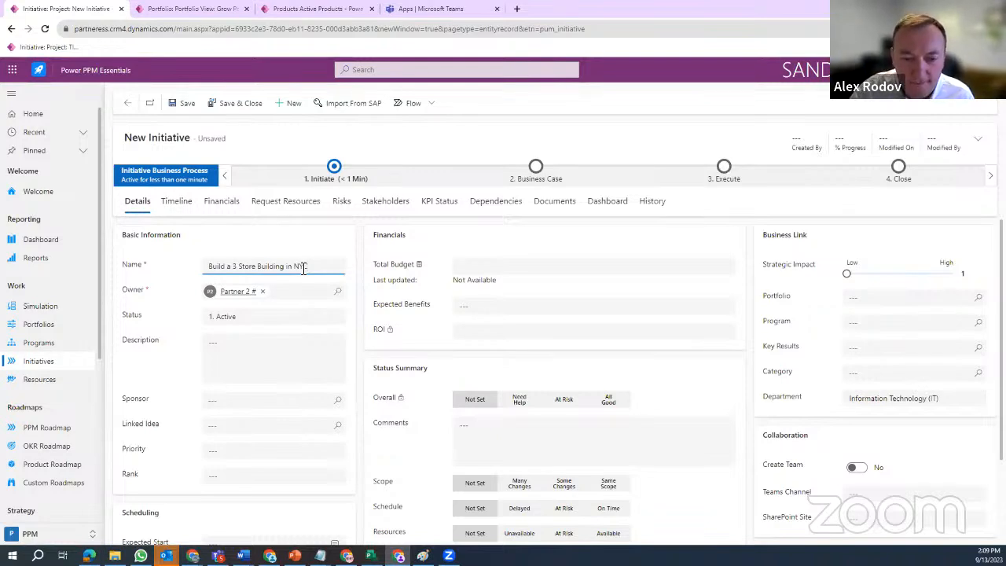
text(C)
click(176, 103)
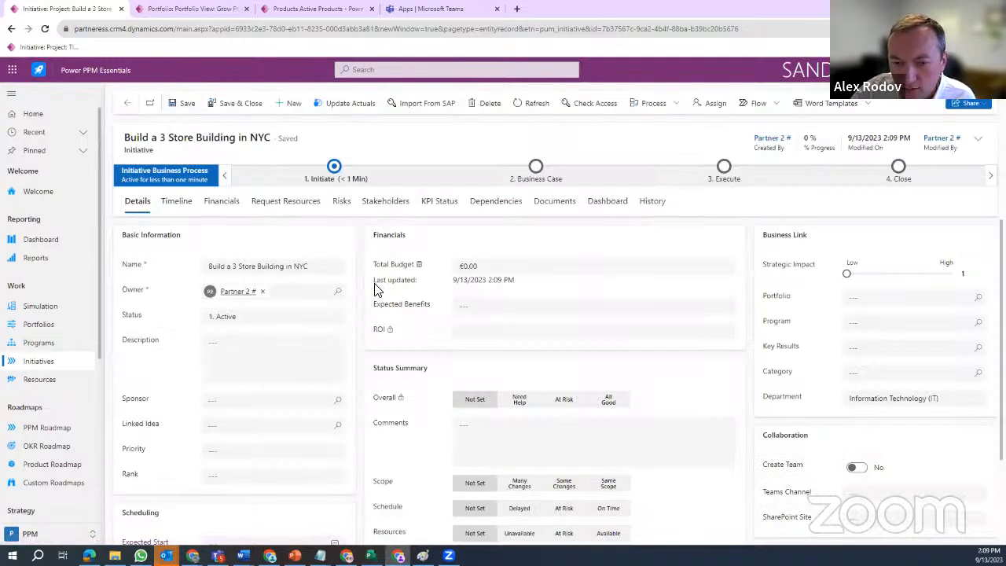
click(471, 265)
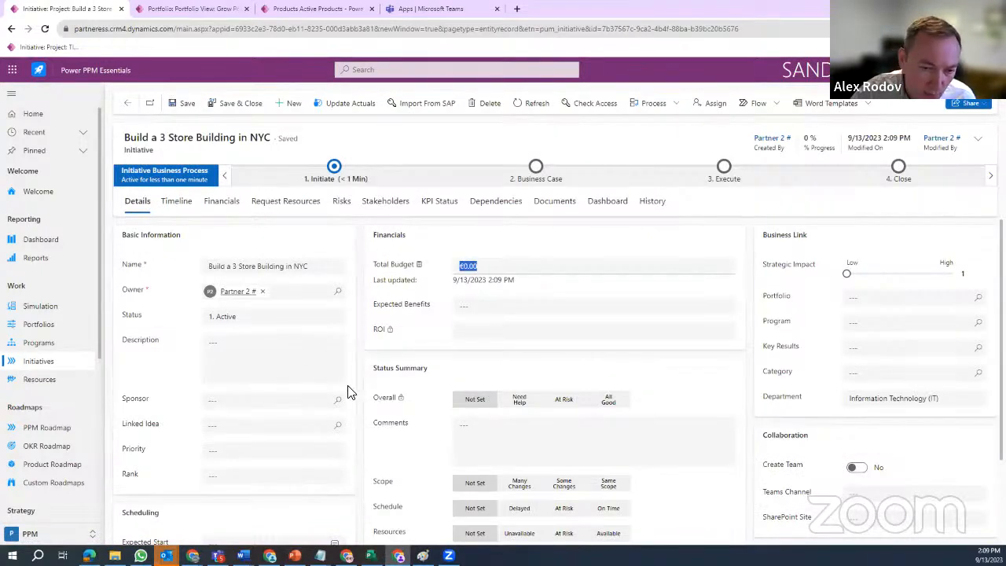
click(334, 319)
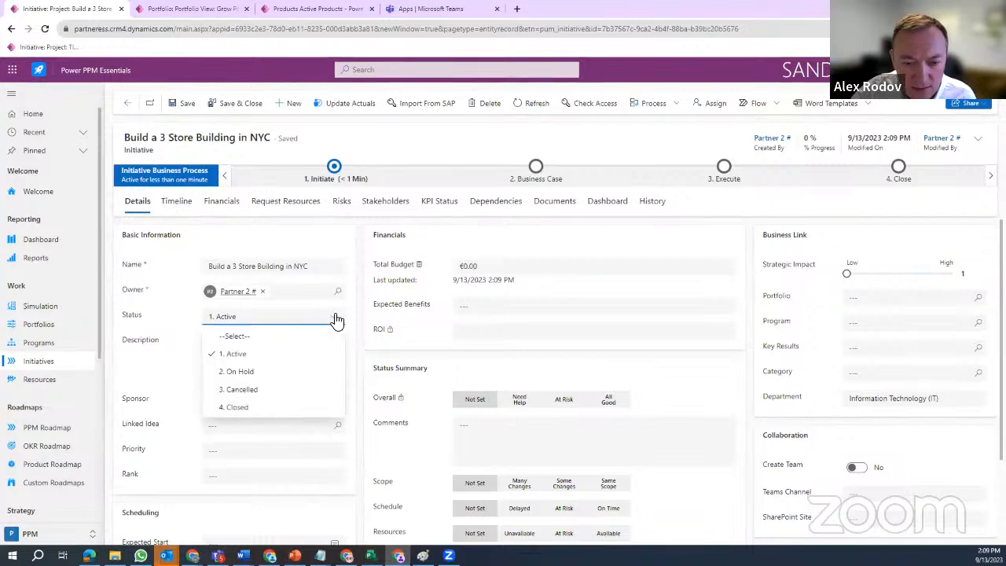
click(337, 322)
- Enter the initiative's description "Build the building in the Downtown of NYC and create the shopping center at the ground floor."
click(283, 348)
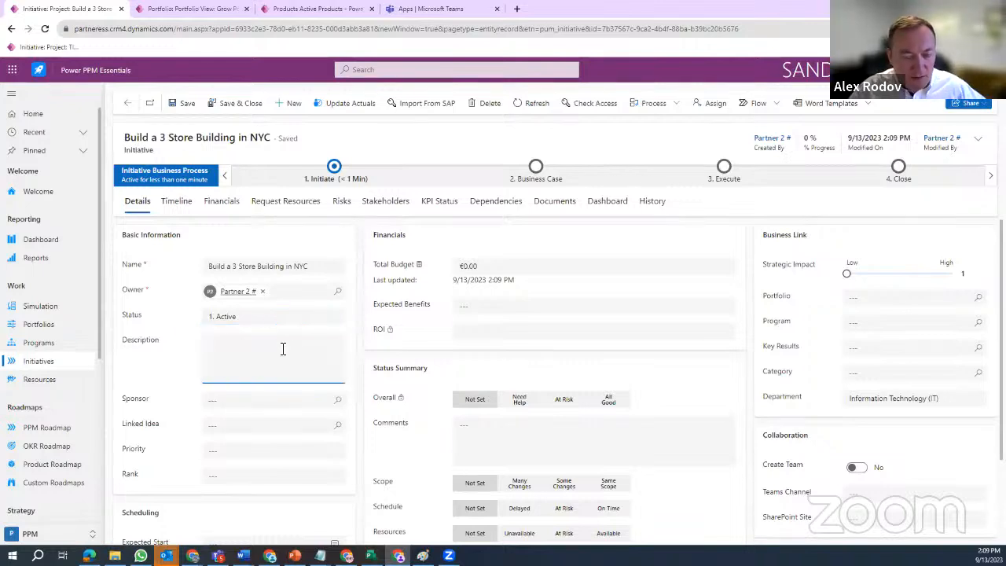
text(Build the)
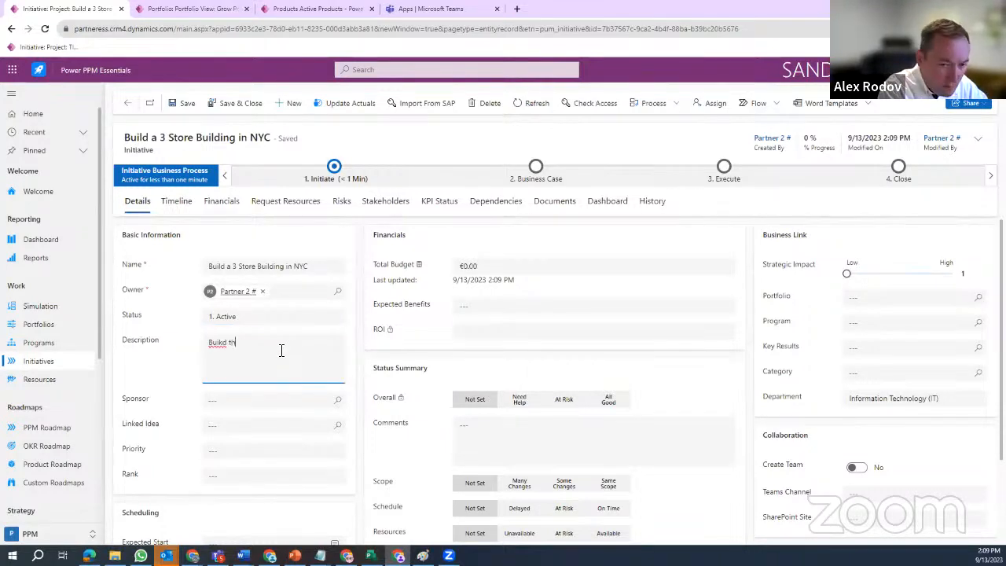
key(BackSpace)
key(BackSpace)
key(BackSpace)
key(BackSpace)
key(BackSpace)
key(BackSpace)
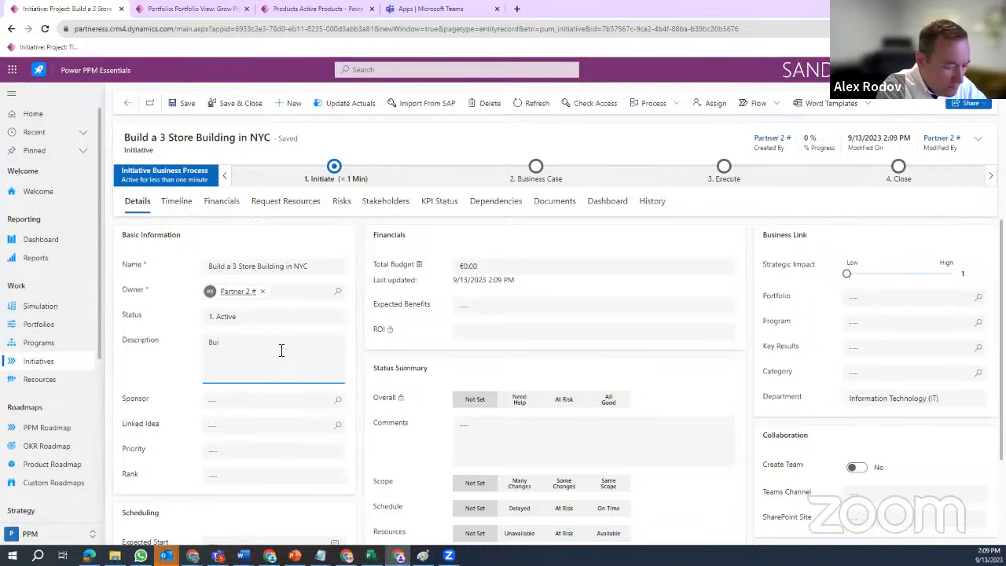
text(d the buildi)
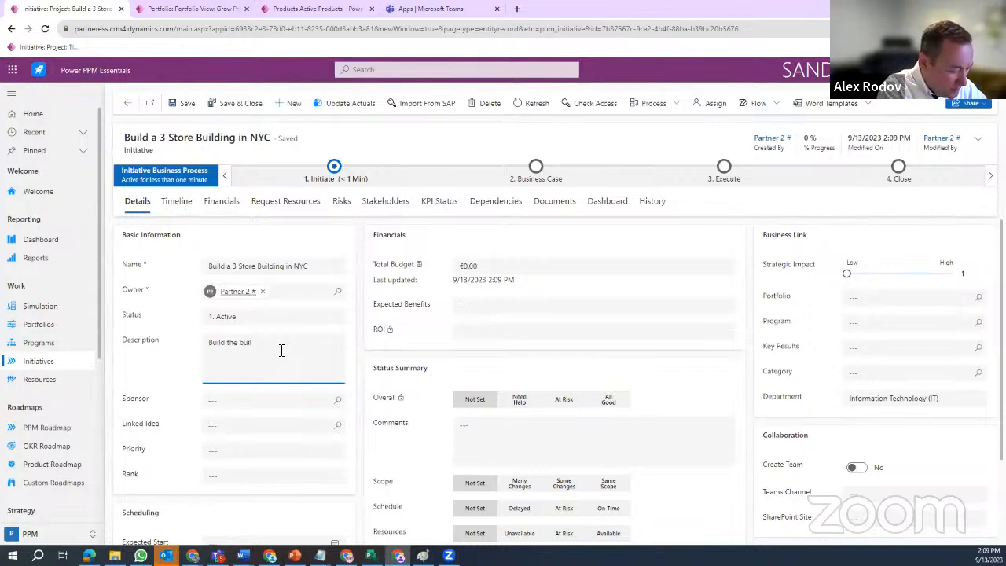
text(ng in the)
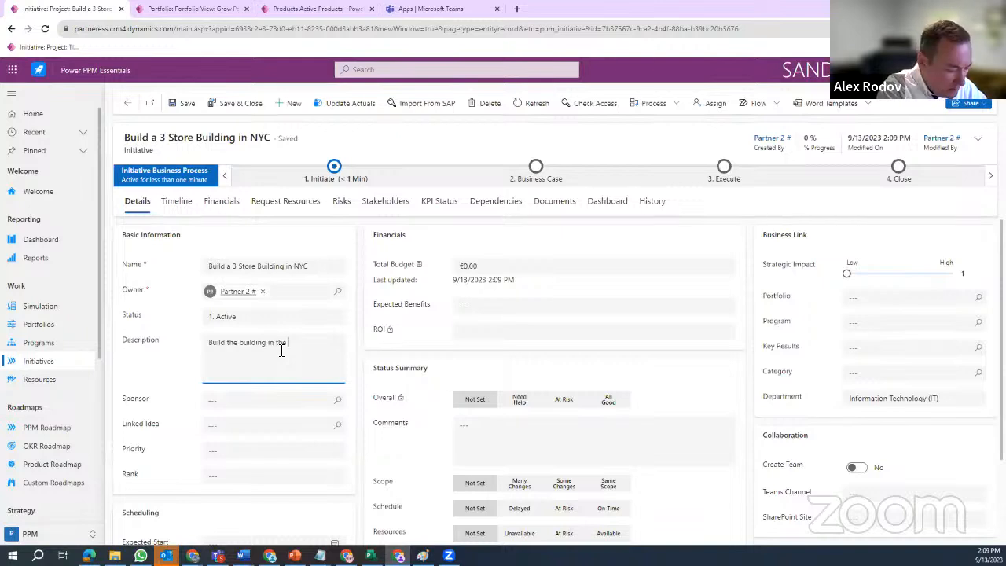
text( Down)
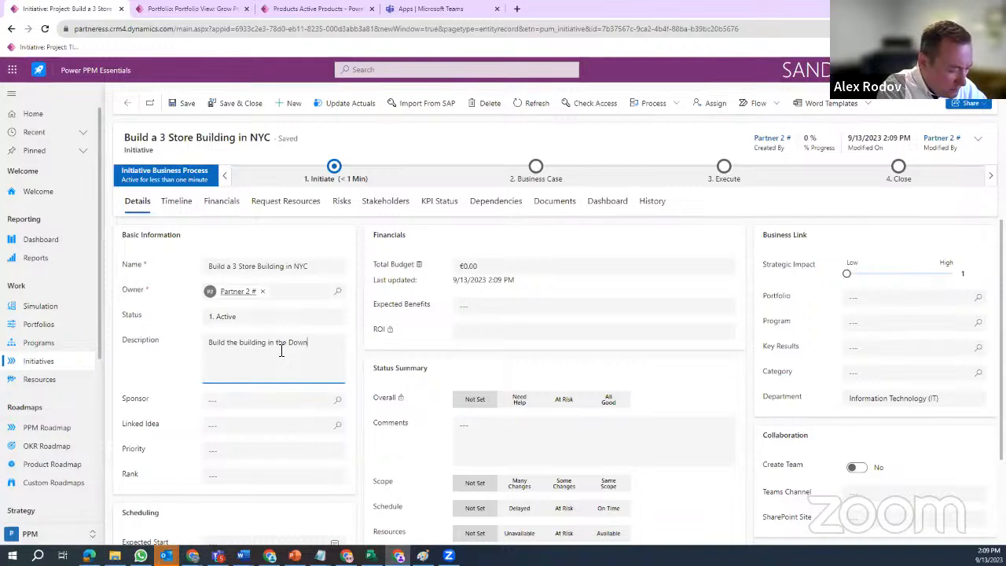
text(toun)
key(BackSpace)
key(BackSpace)
key(BackSpace)
text(wn of)
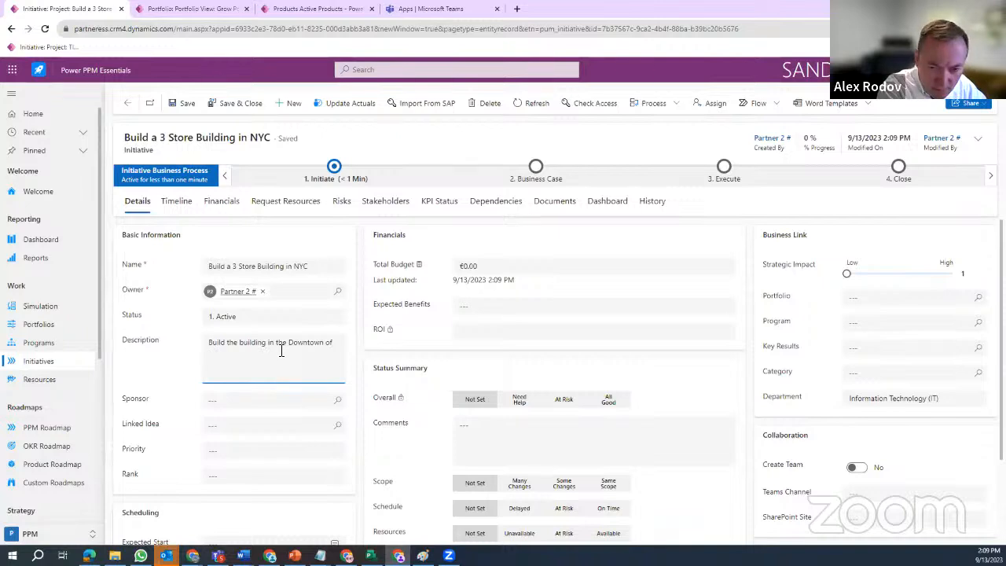
text( NYNYC and )
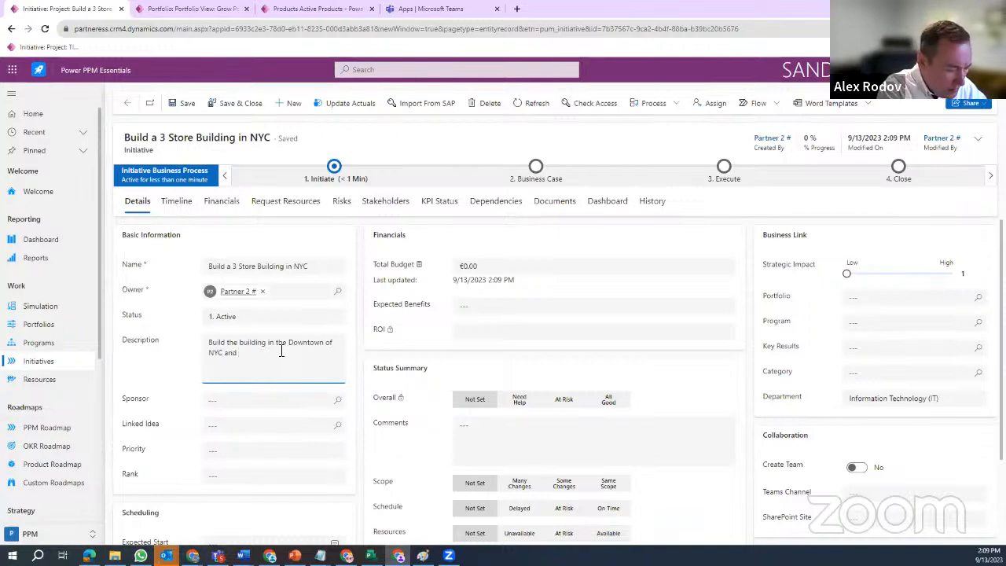
text(create)
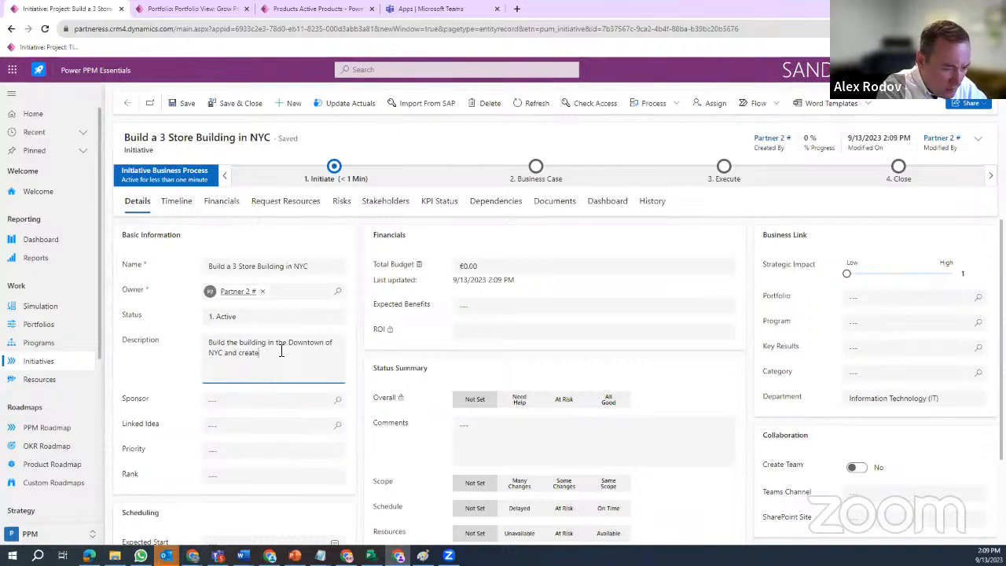
text( the)
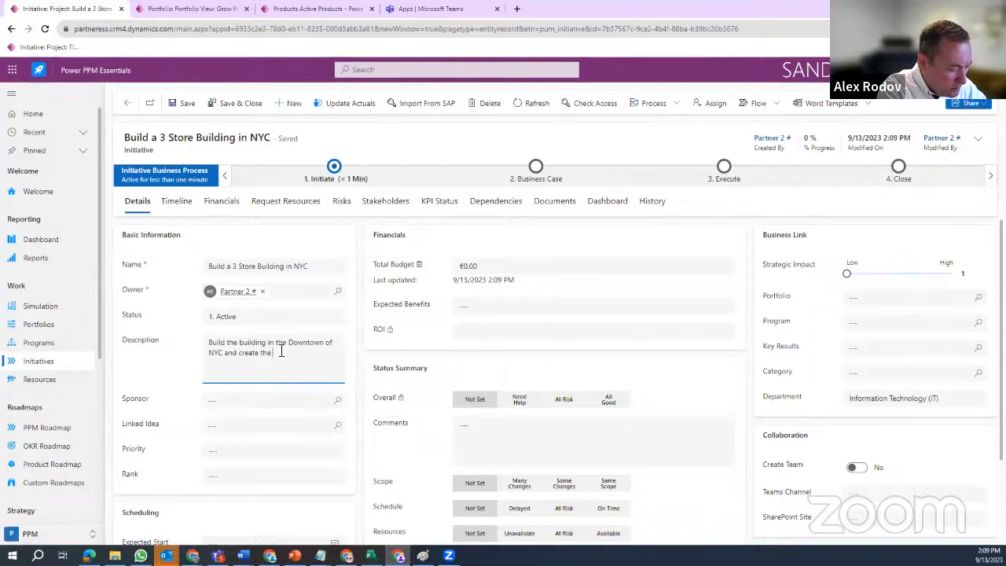
text(sh)
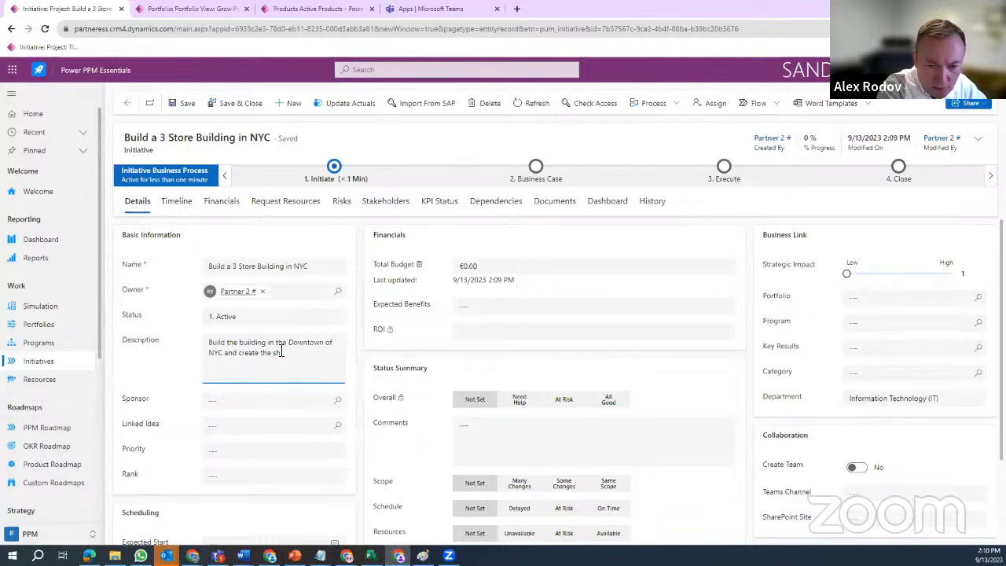
text(opping )
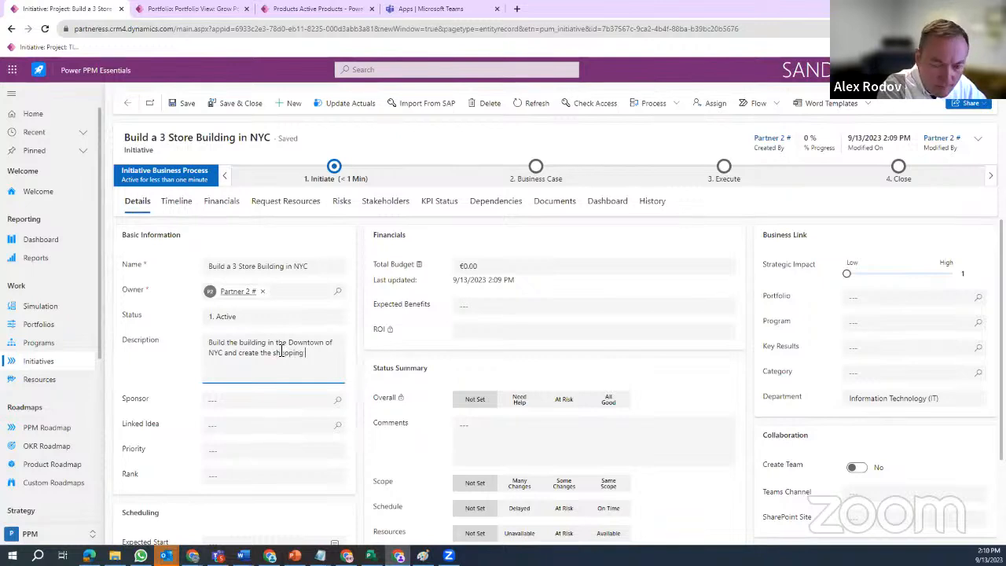
text(center)
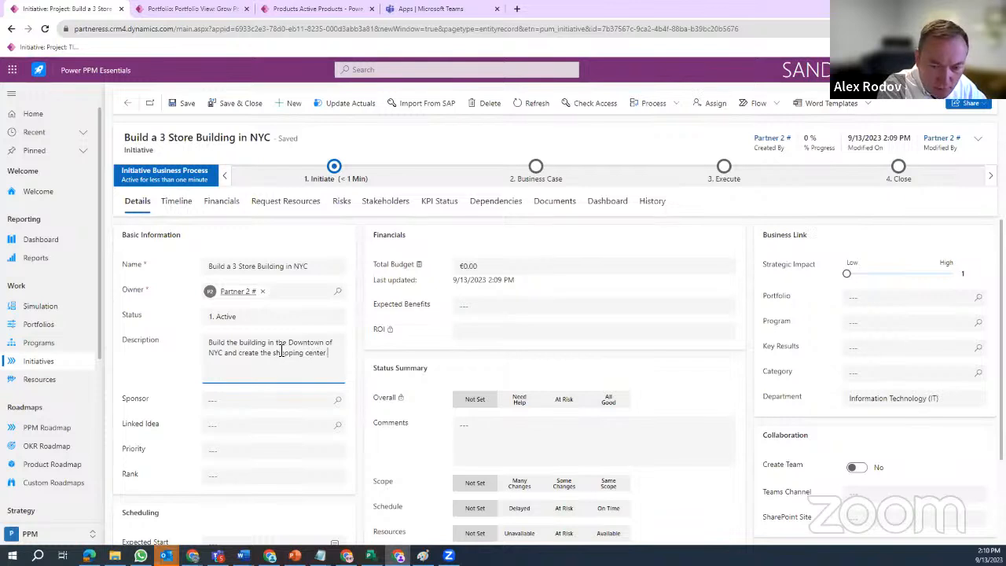
text( at the)
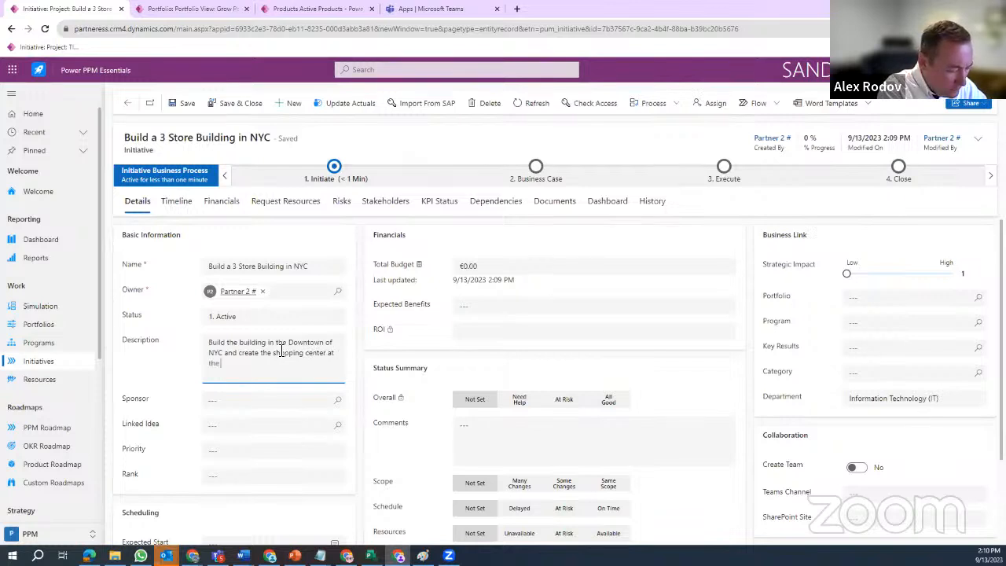
text( dround )
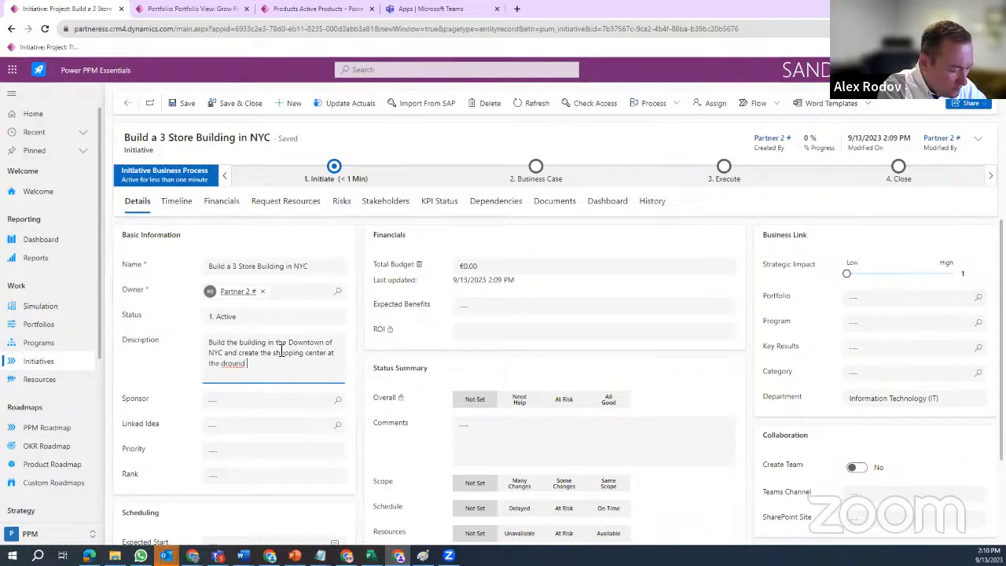
text(floor.)
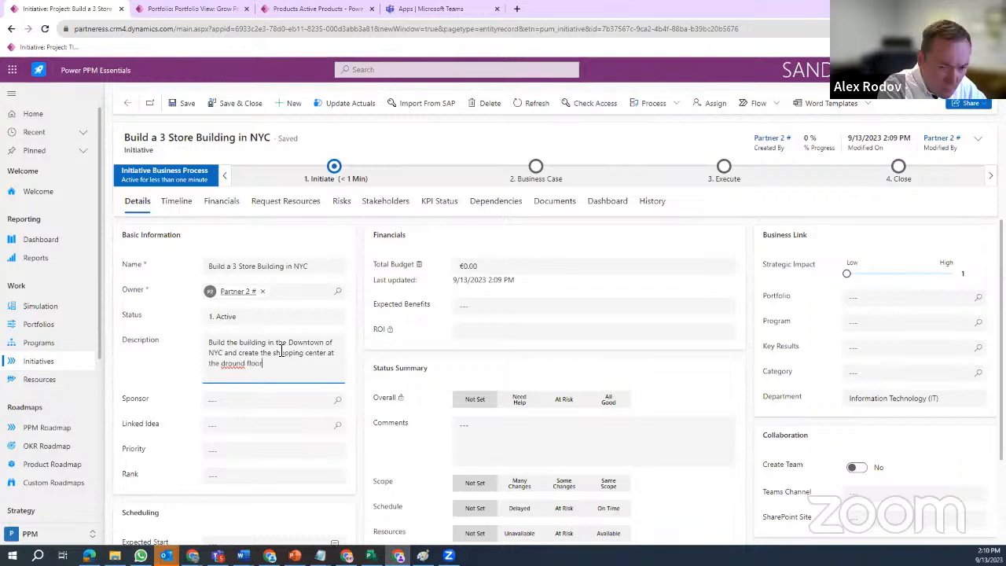
right_click(232, 363)
click(224, 366)
key(Delete)
text(g)
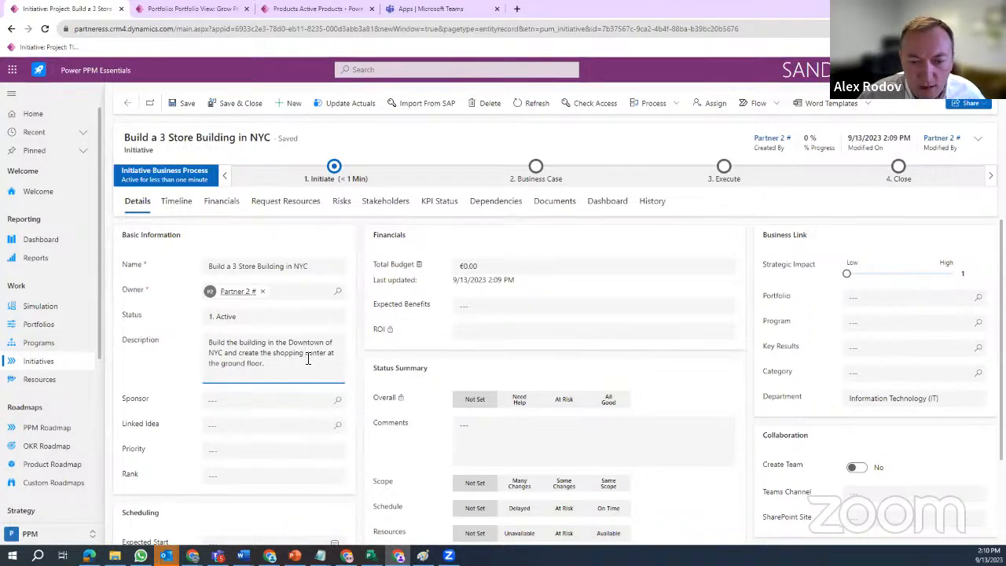
- Set the initiative's sponsor to the second person among the suggested recent users
click(310, 399)
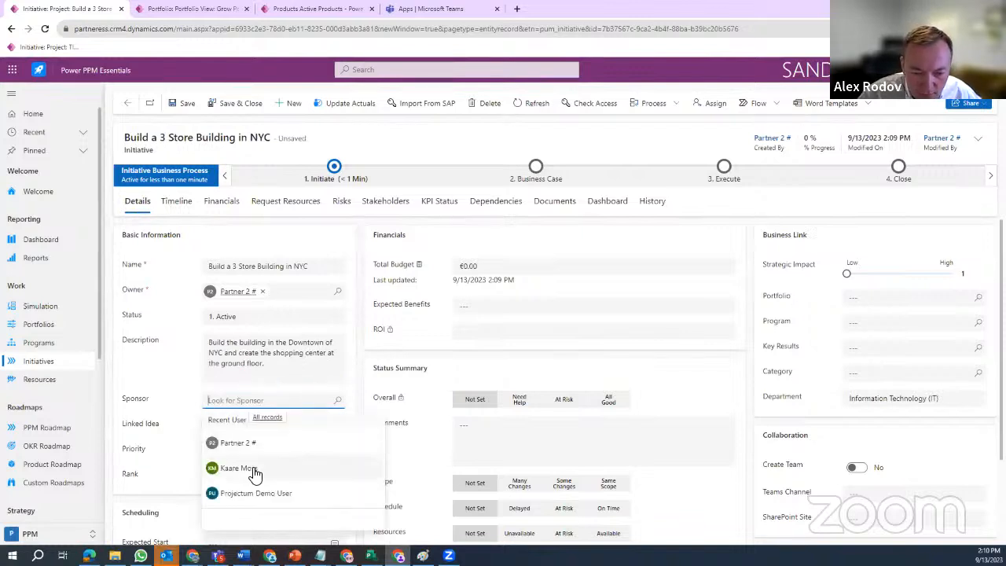
click(253, 469)
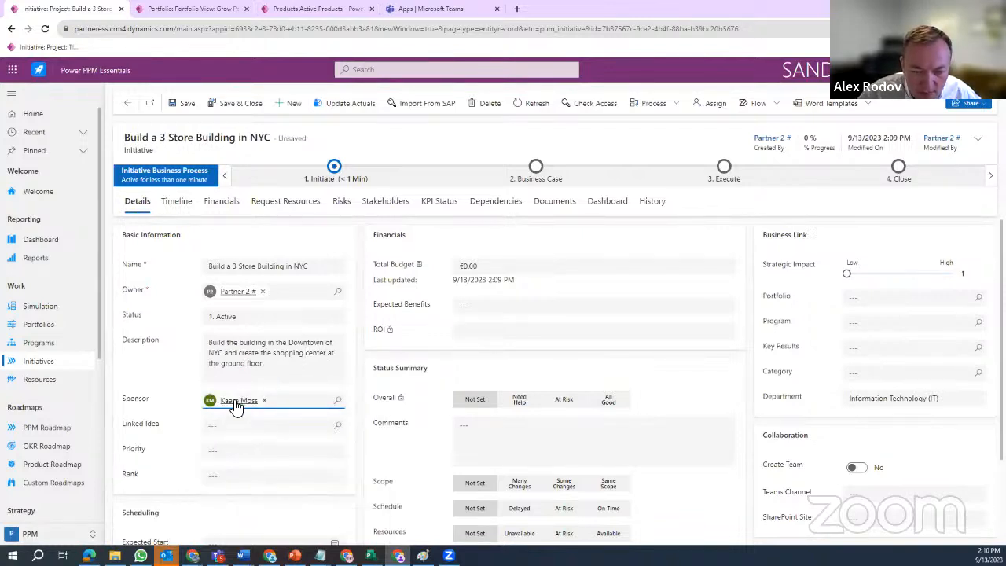
mouse_move(235, 405)
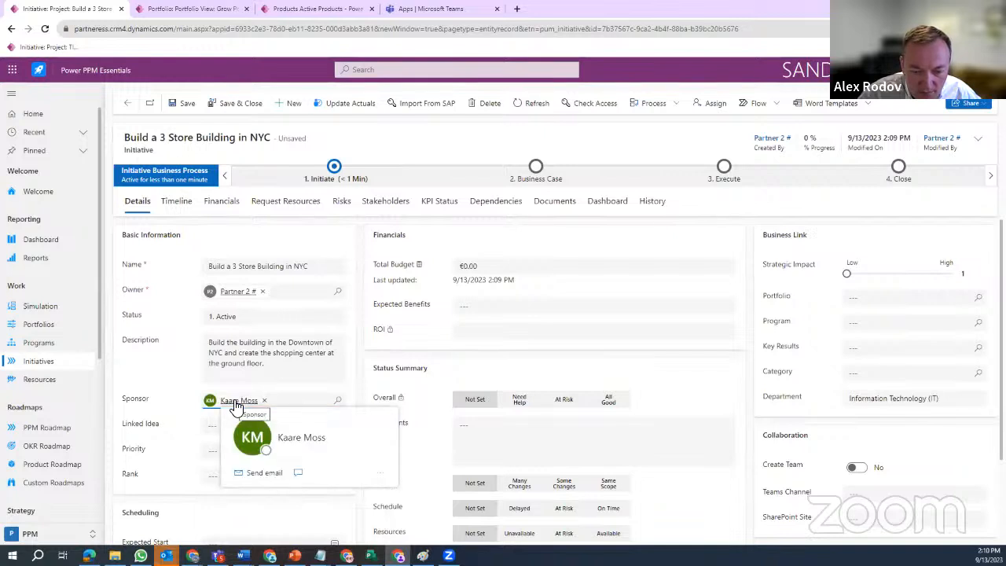
- Set the initiative's priority to "3. Medium"
scroll(244, 369, down, 1)
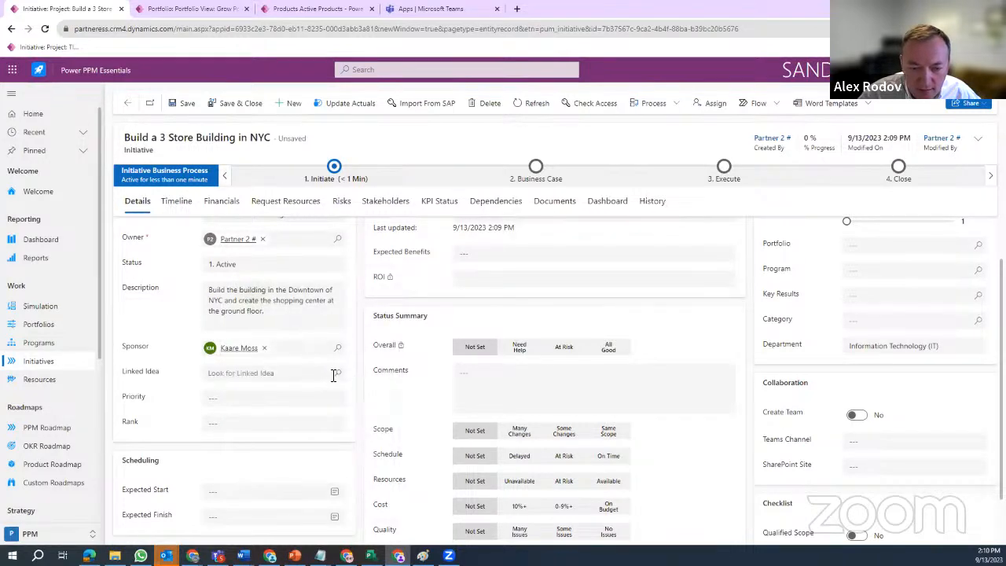
click(333, 402)
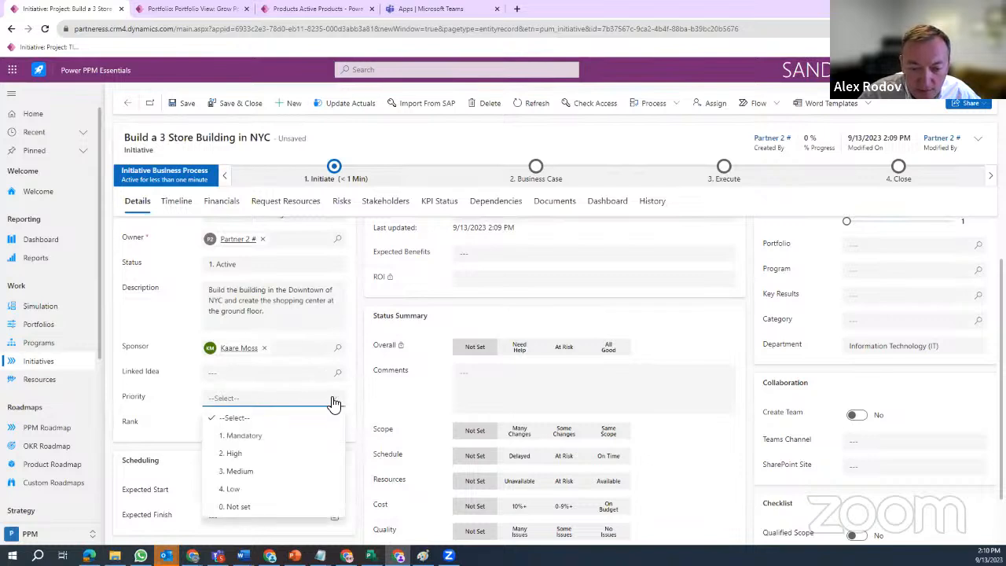
click(250, 474)
scroll(360, 380, up, 1)
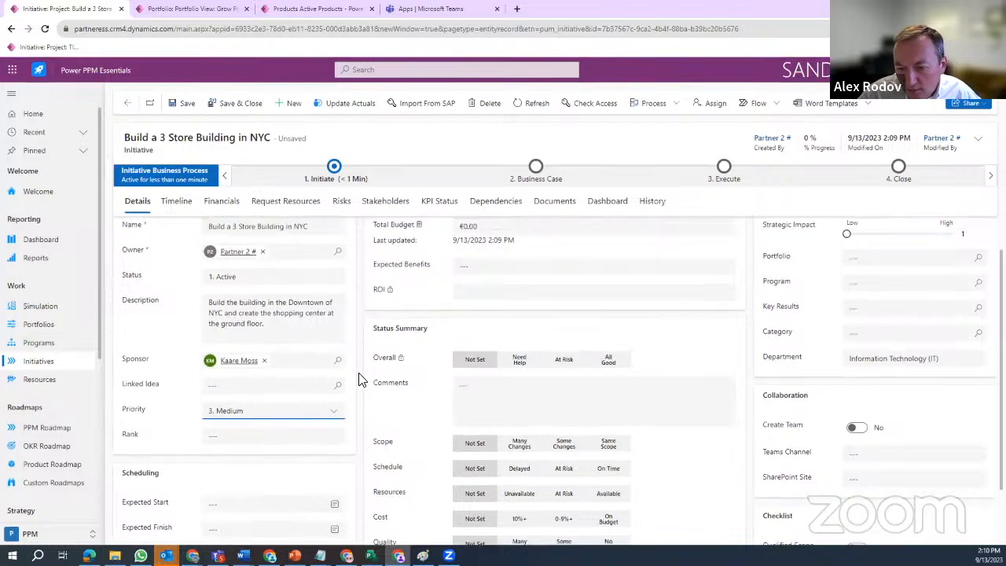
scroll(361, 369, up, 1)
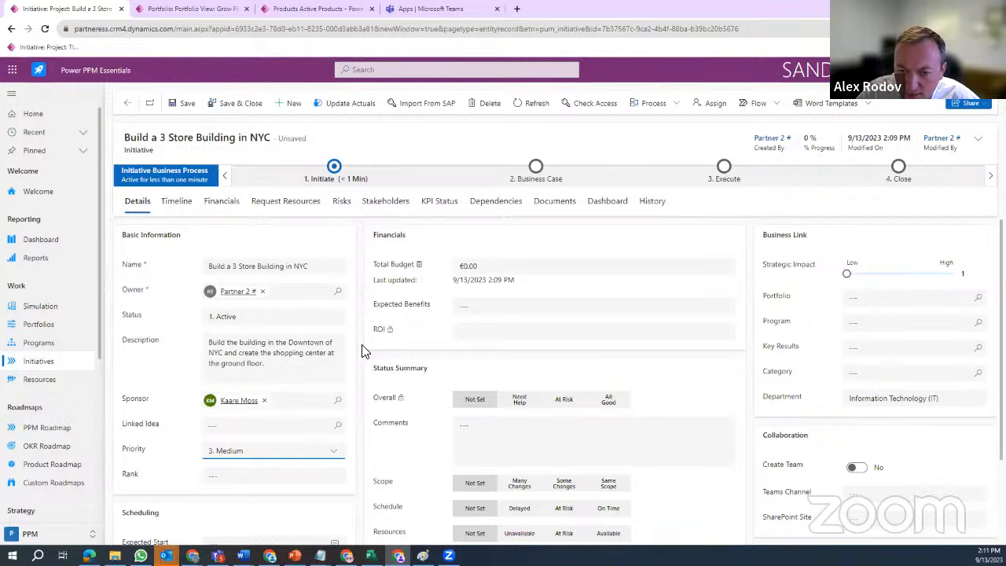
- Enter 500000 euros as the initiative's expected benefits
click(511, 267)
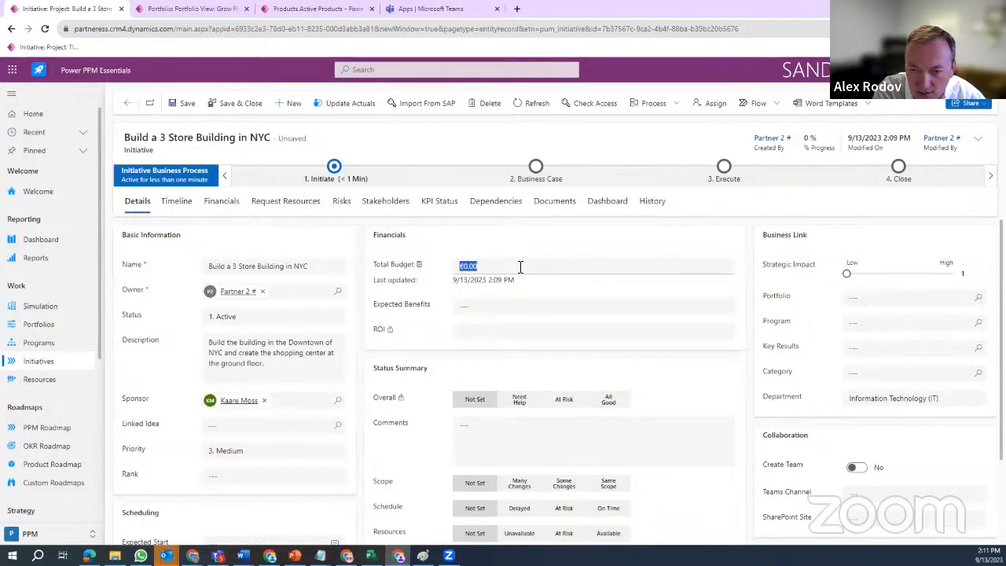
click(487, 310)
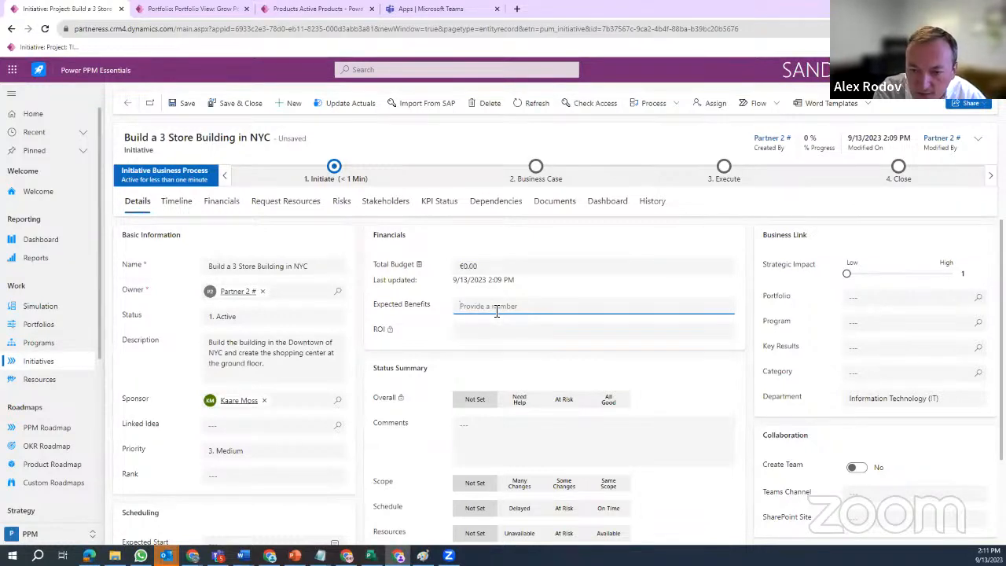
text(5000)
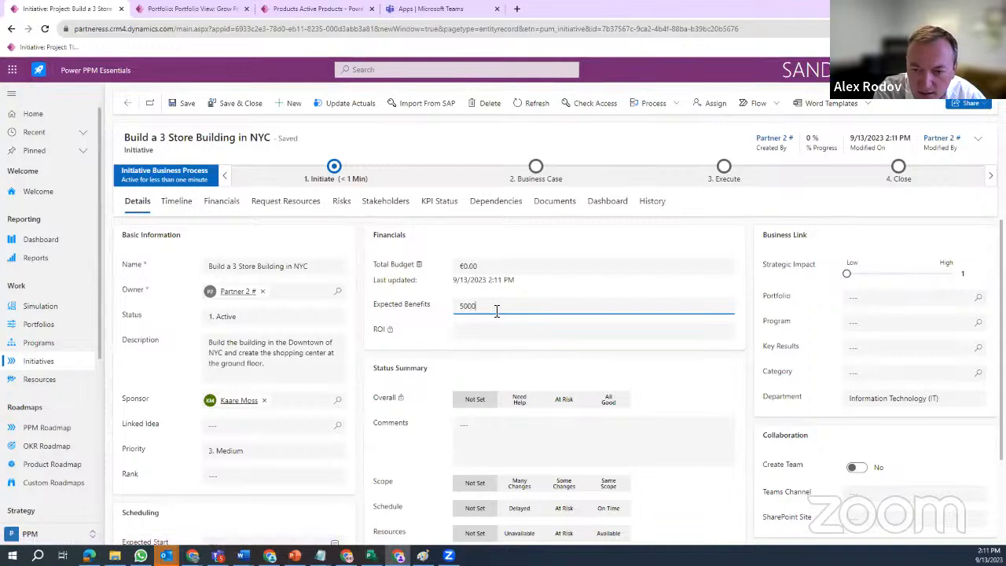
text(00)
click(522, 297)
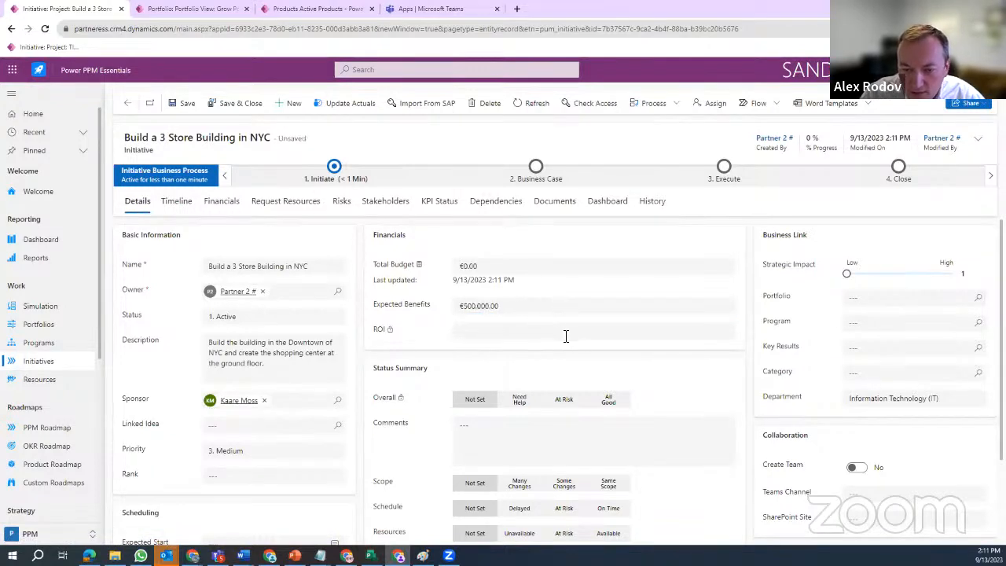
- Set the status summary to Same Scope, On Time, Available resources, On Budget and No Issues for quality
scroll(661, 363, down, 1)
click(564, 430)
scroll(663, 395, down, 1)
click(608, 374)
click(609, 399)
click(613, 428)
click(611, 451)
click(610, 476)
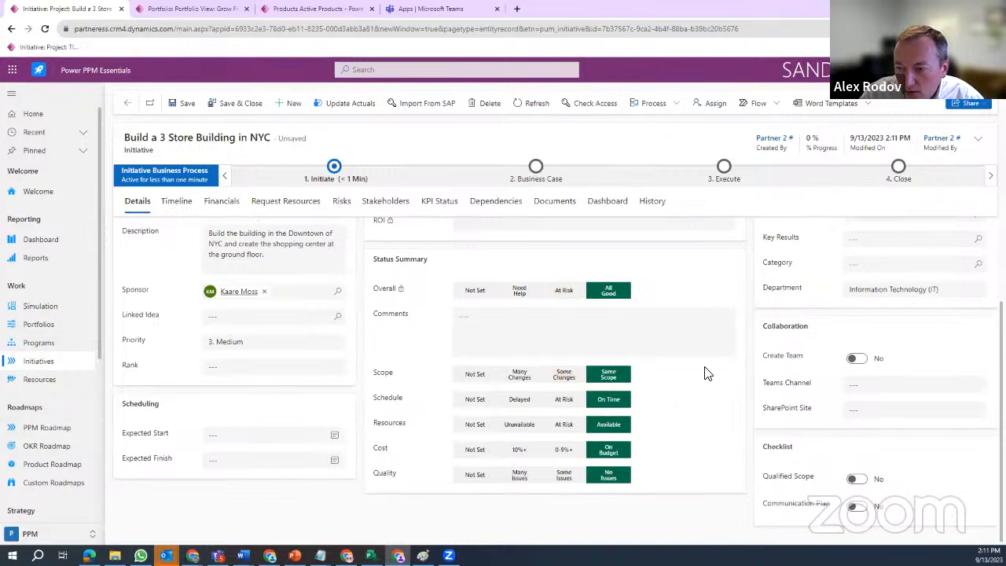
click(564, 401)
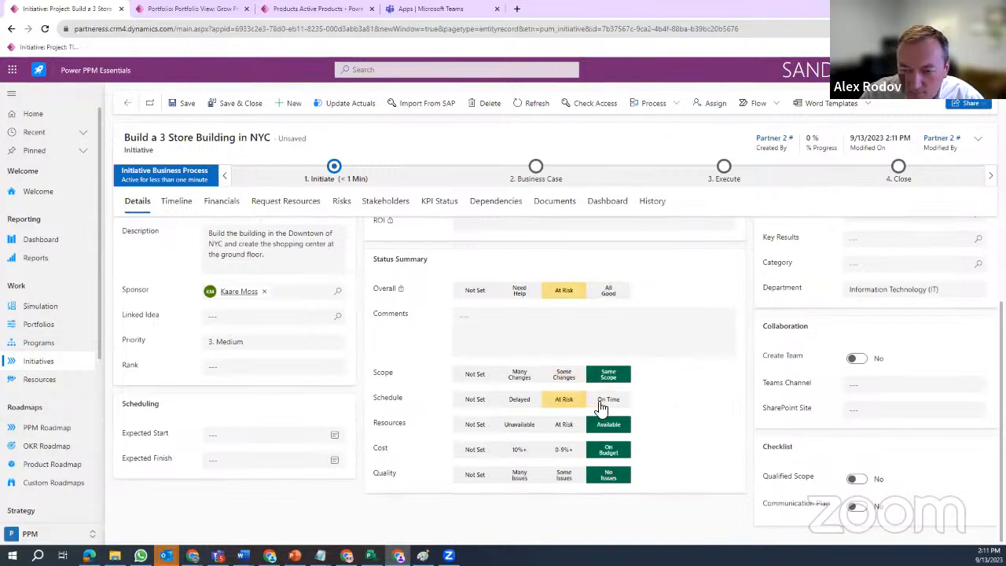
click(609, 402)
- Set the initiative's expected start to 9/20/2023 and its expected finish to 4/30/2024
click(248, 442)
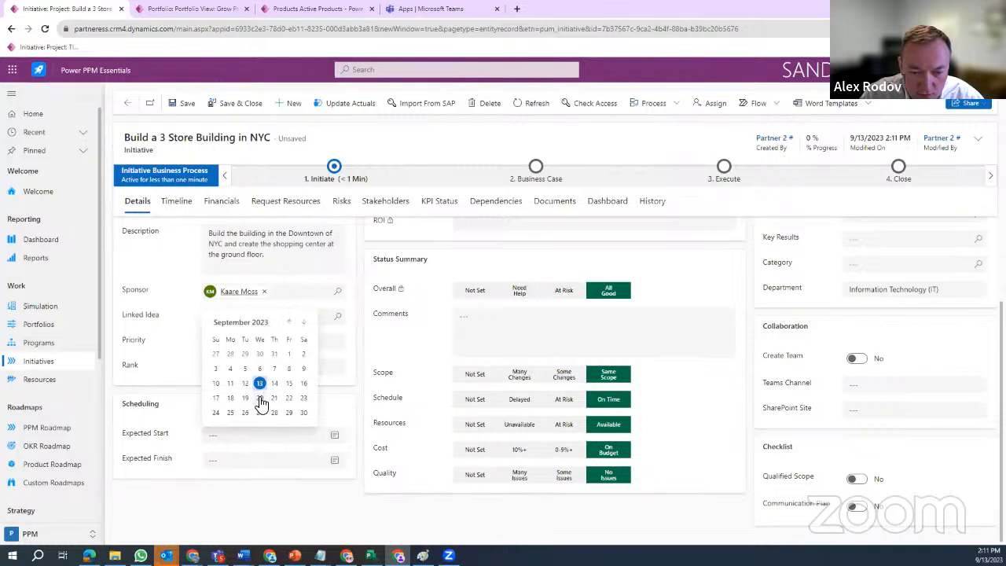
click(260, 398)
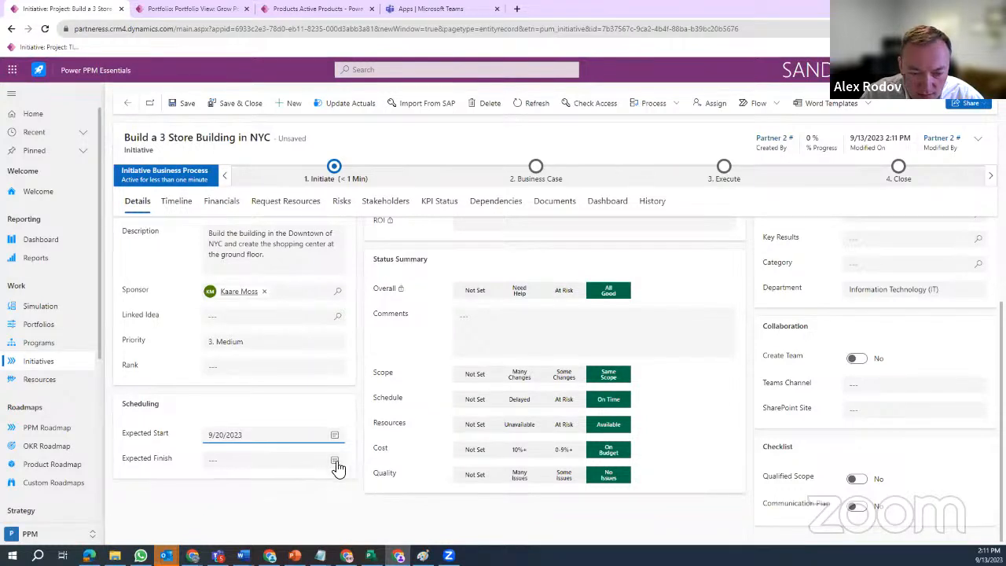
click(335, 460)
click(304, 350)
click(305, 351)
click(306, 353)
click(305, 351)
click(306, 351)
click(306, 351)
click(305, 351)
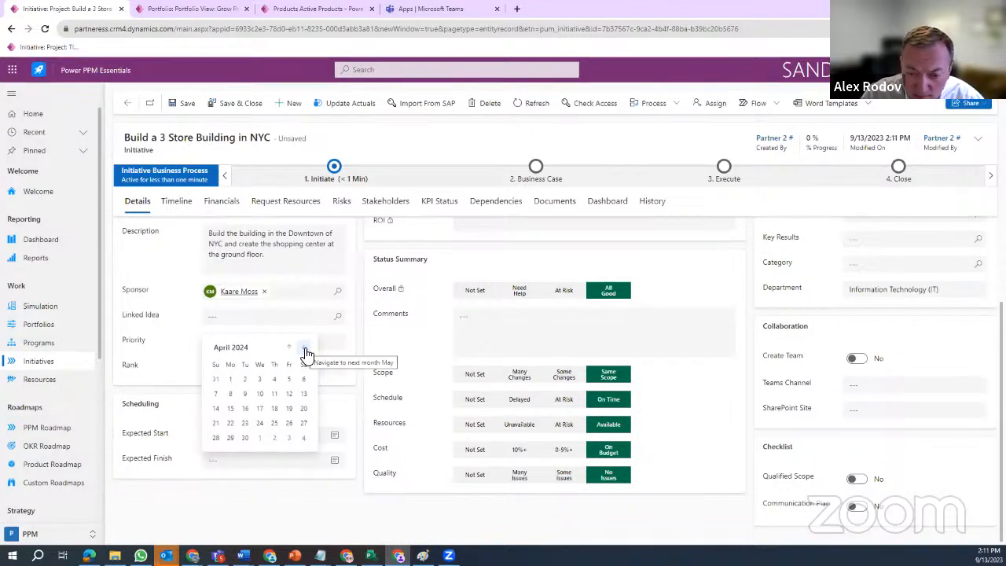
click(244, 438)
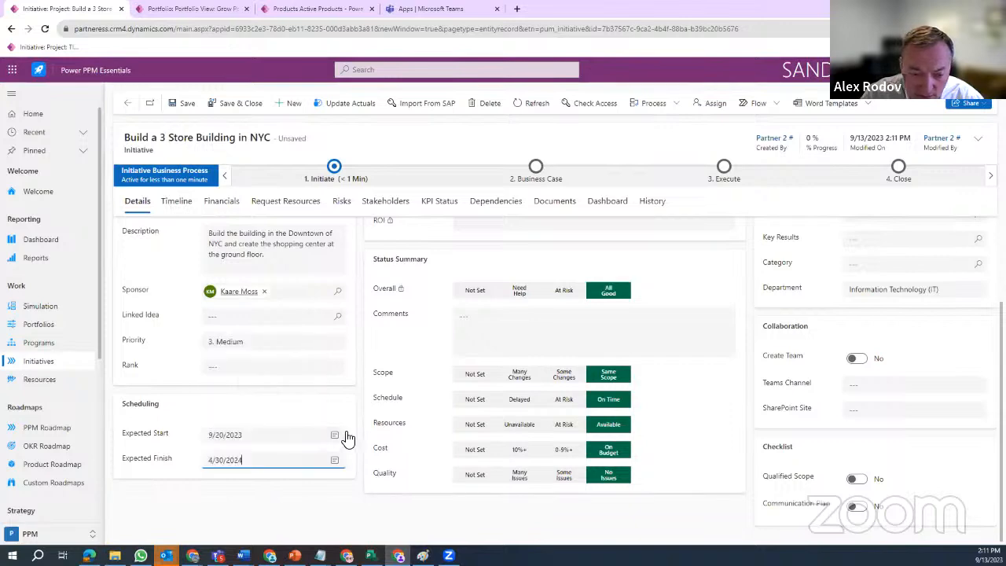
- Save the changes made to the initiative's details
click(750, 446)
scroll(750, 446, up, 3)
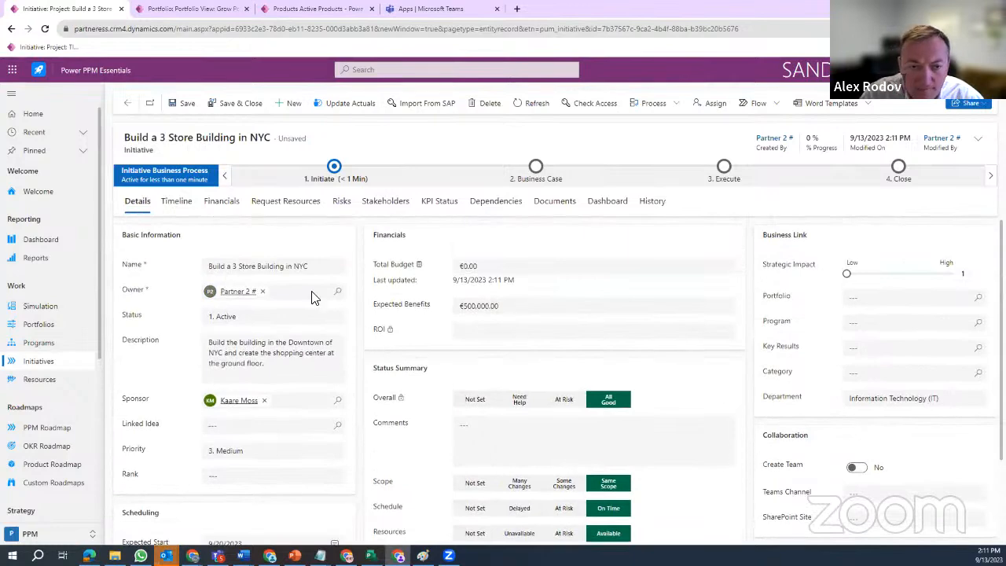
click(187, 105)
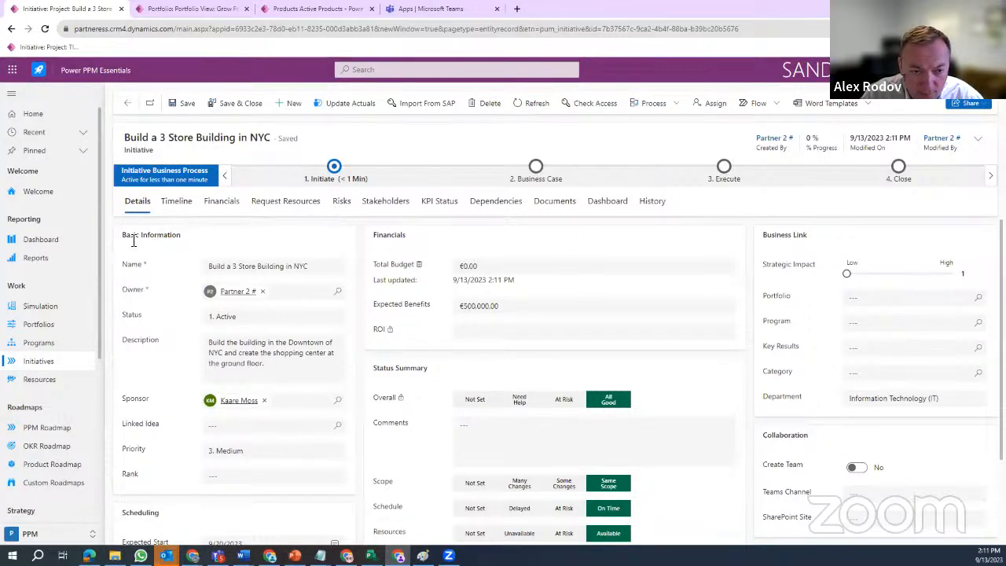
- Open the initiative's timeline and try selecting the Small Project and Sprint Frameworks templates
click(175, 205)
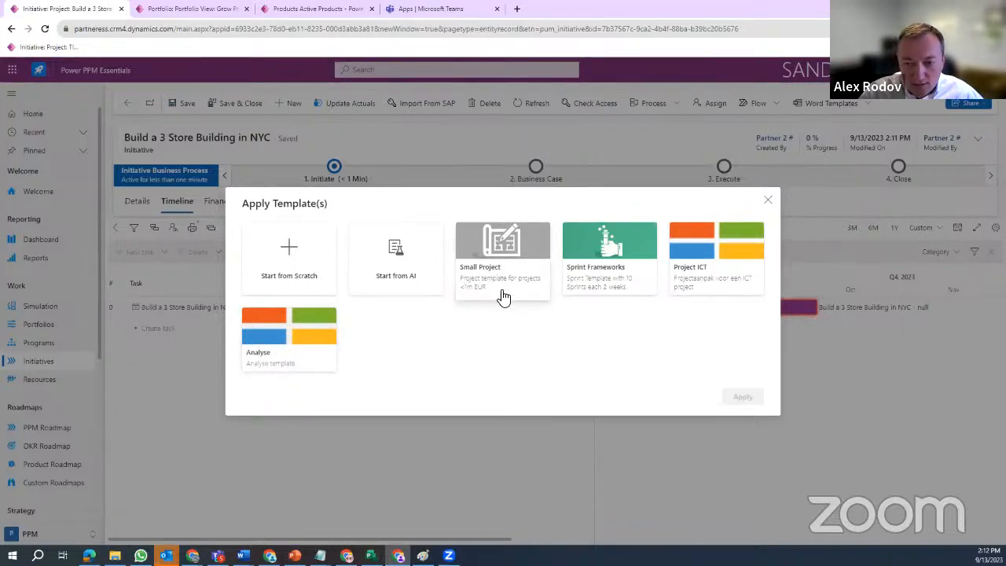
click(509, 261)
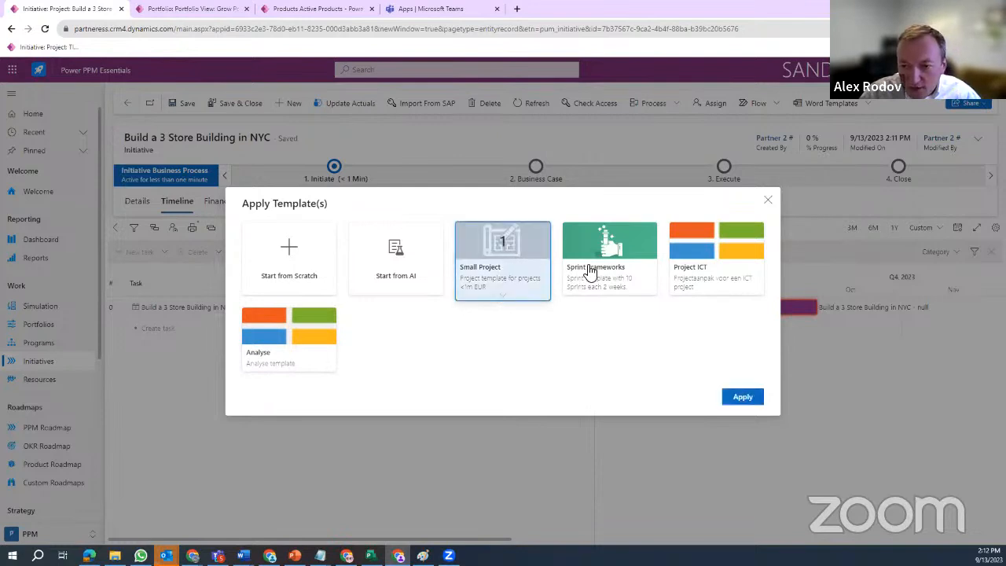
click(590, 271)
click(585, 271)
click(521, 291)
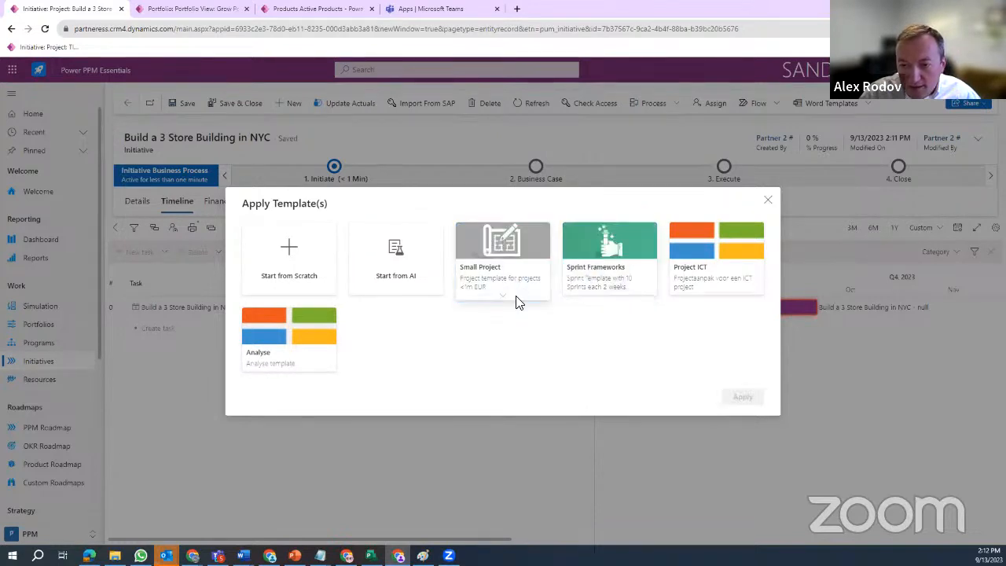
- Preview the schedules and descriptions of the Small Project and Project ICT templates
mouse_move(506, 293)
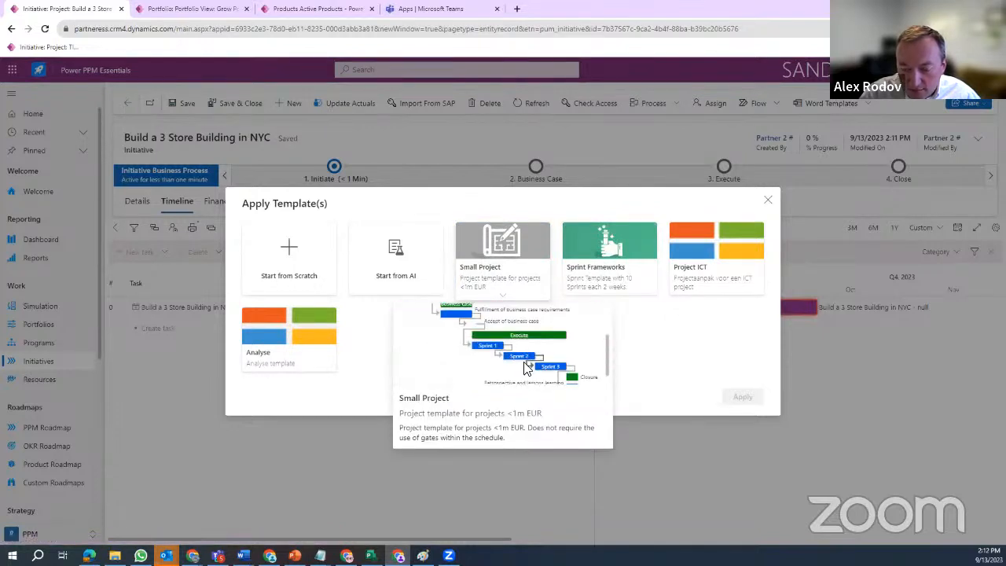
scroll(517, 354, down, 1)
scroll(517, 354, up, 2)
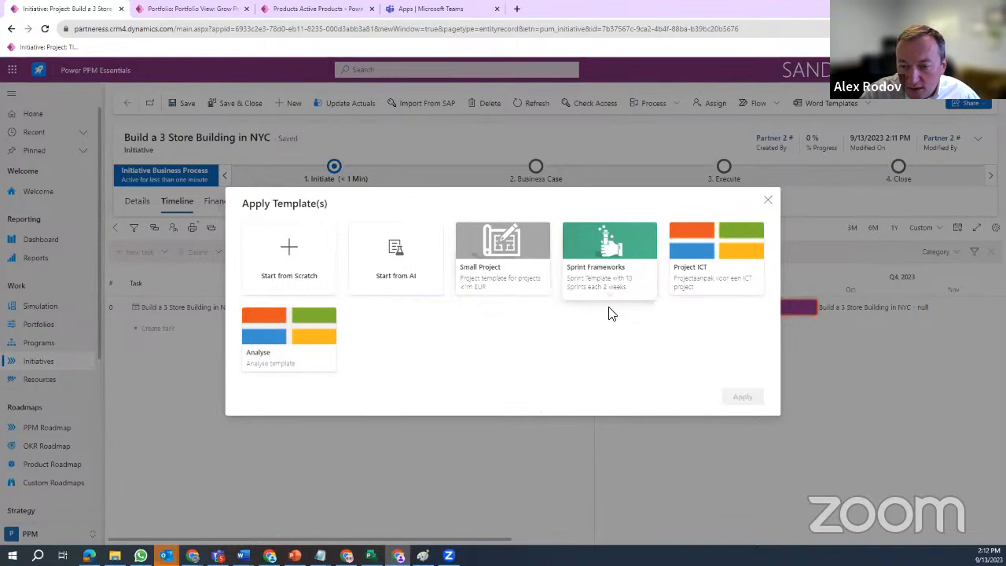
mouse_move(714, 300)
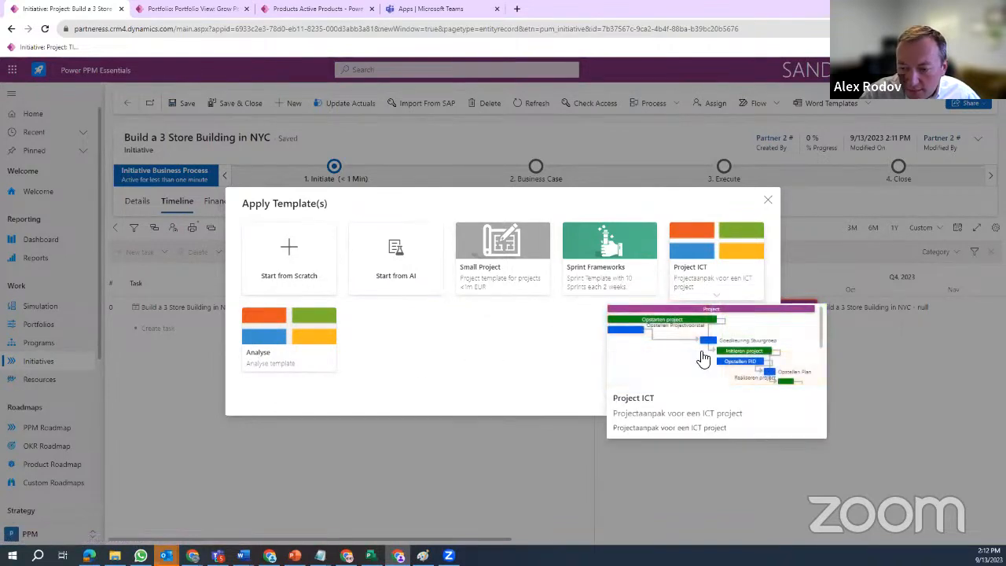
scroll(727, 343, down, 3)
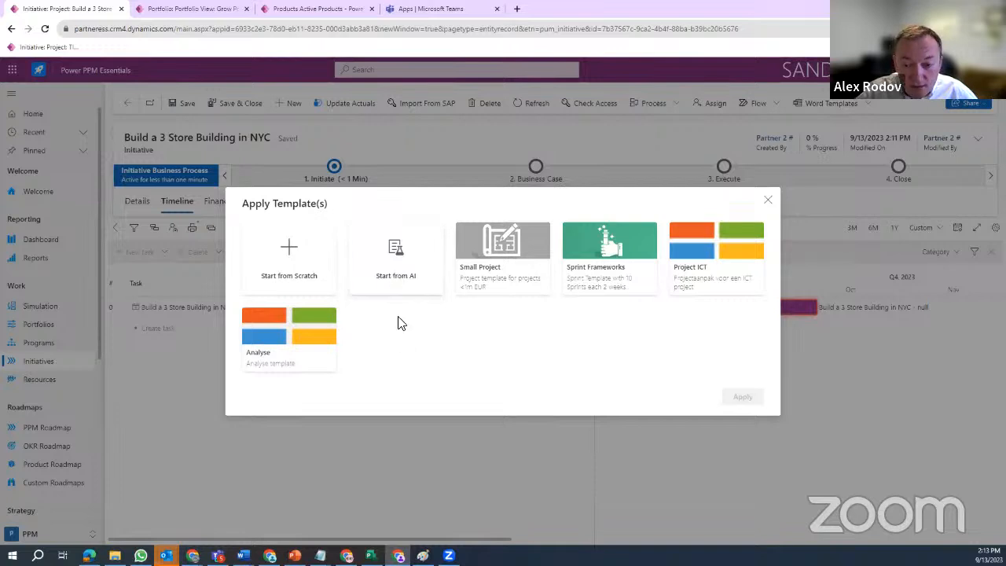
- Start the timeline from AI and describe the initiative as "Build a 3 store building in the downtown of NYC"
click(398, 263)
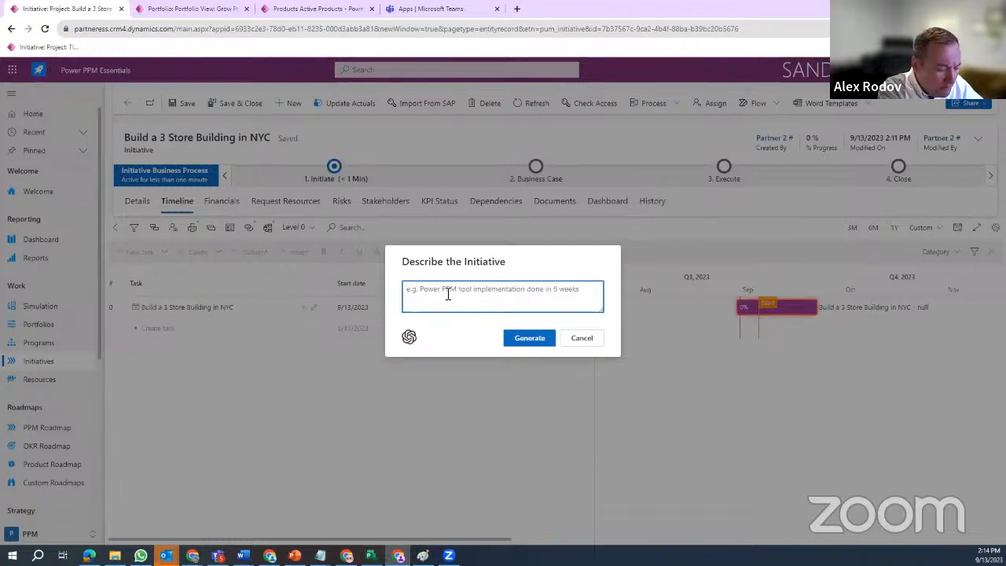
text(Build a)
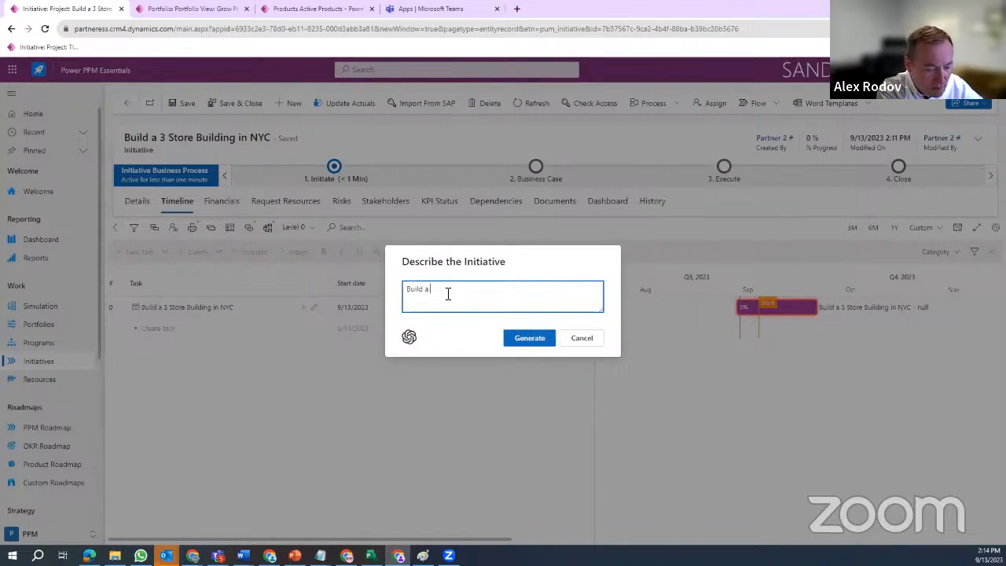
text(p)
key(BackSpace)
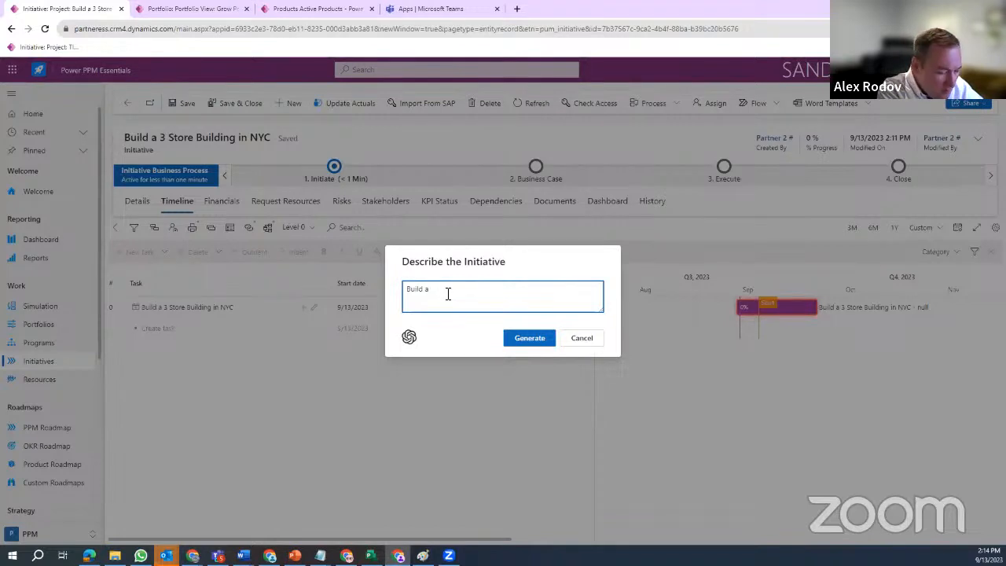
text(3 sto)
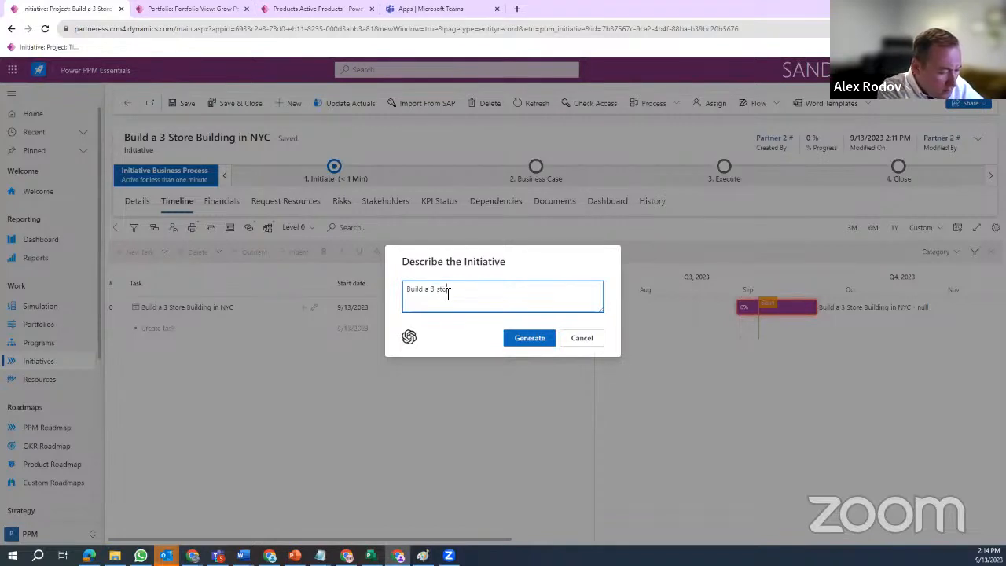
text(r buidlking)
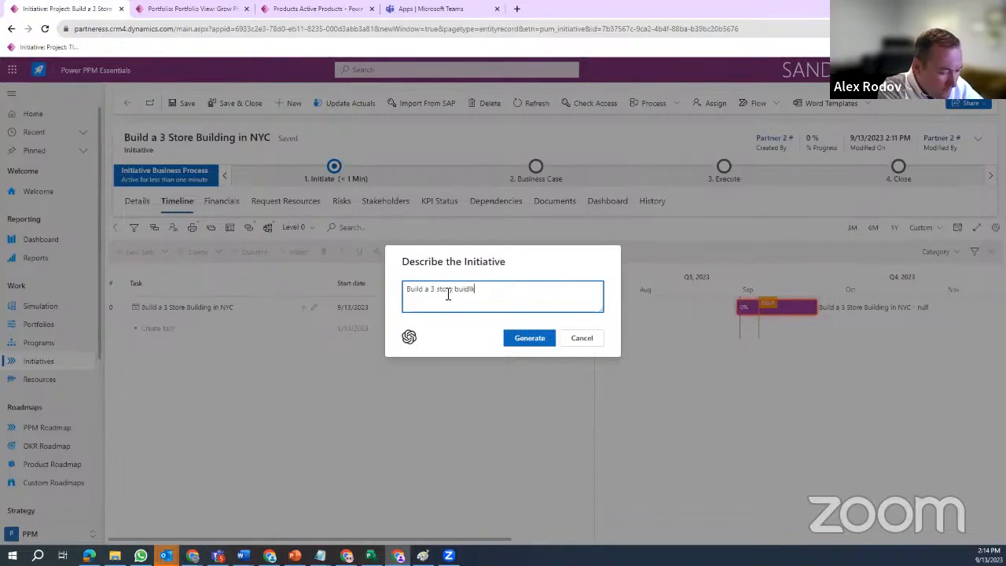
key(BackSpace)
key(BackSpace)
key(BackSpace)
key(BackSpace)
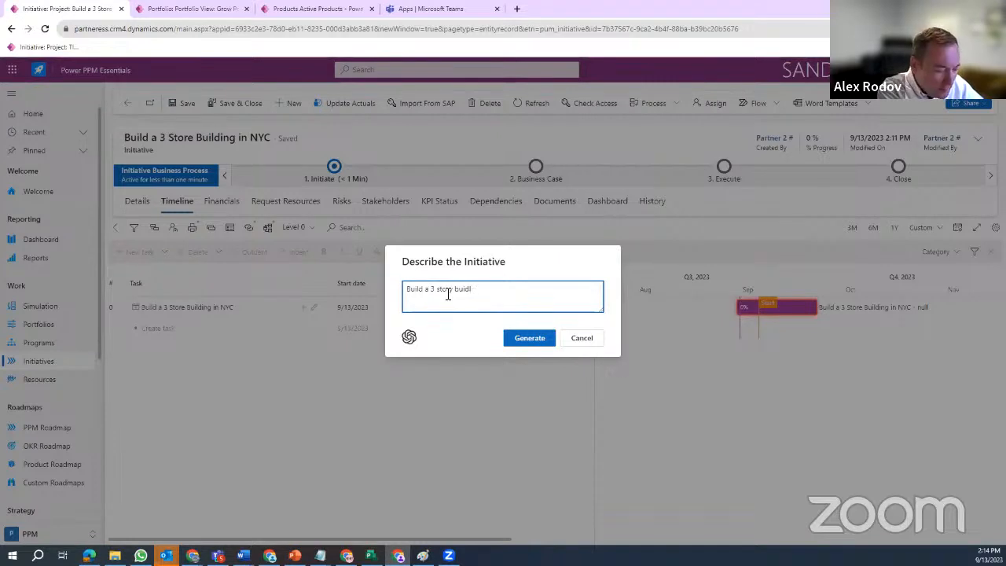
key(BackSpace)
key(BackSpace)
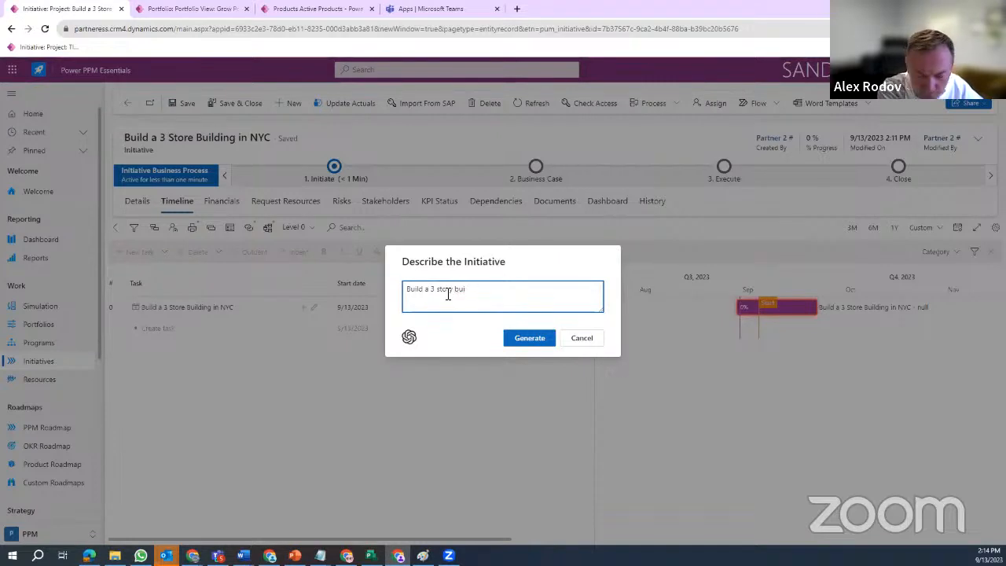
text(lding )
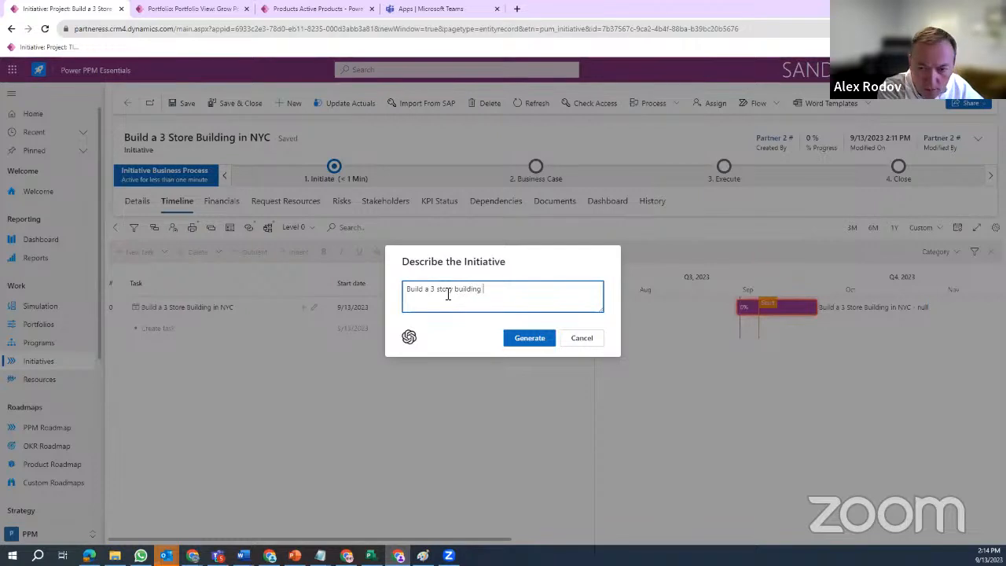
text(in the)
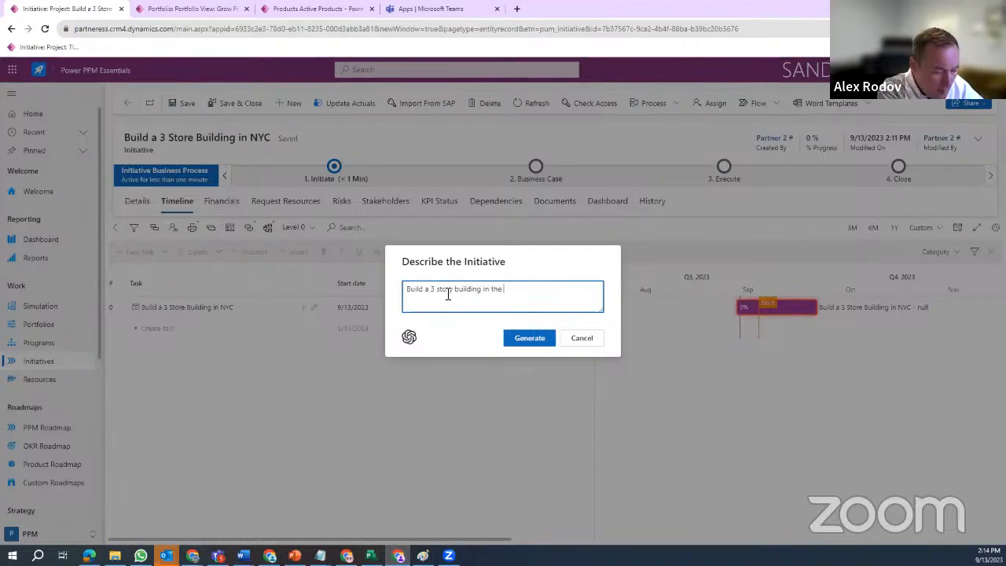
text( downtou)
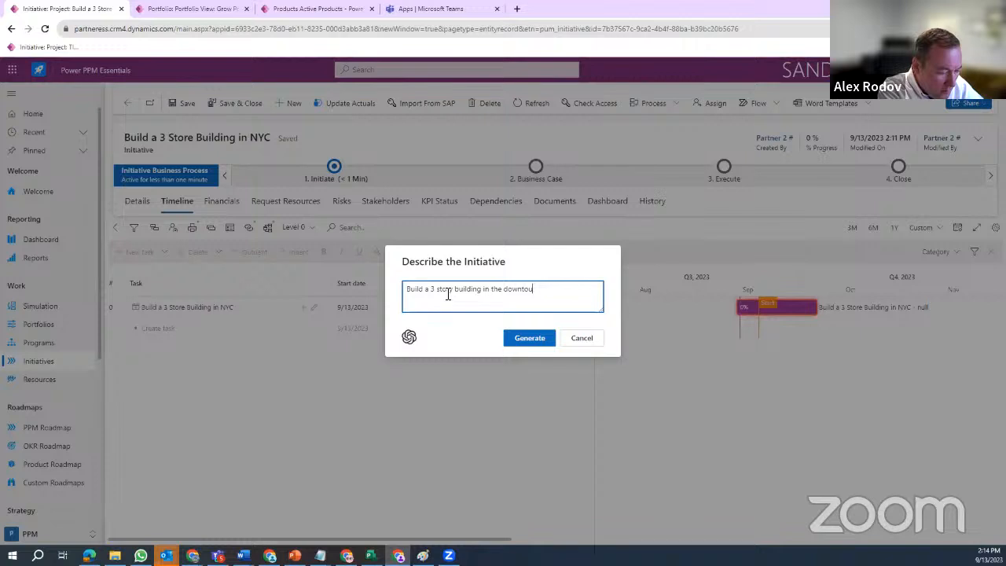
key(BackSpace)
text(wn of)
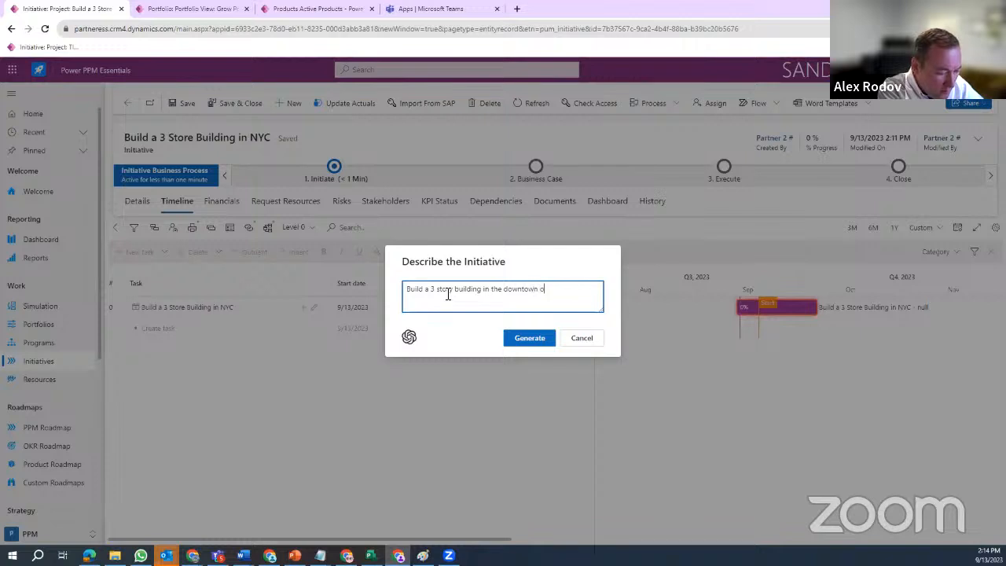
text( NYC)
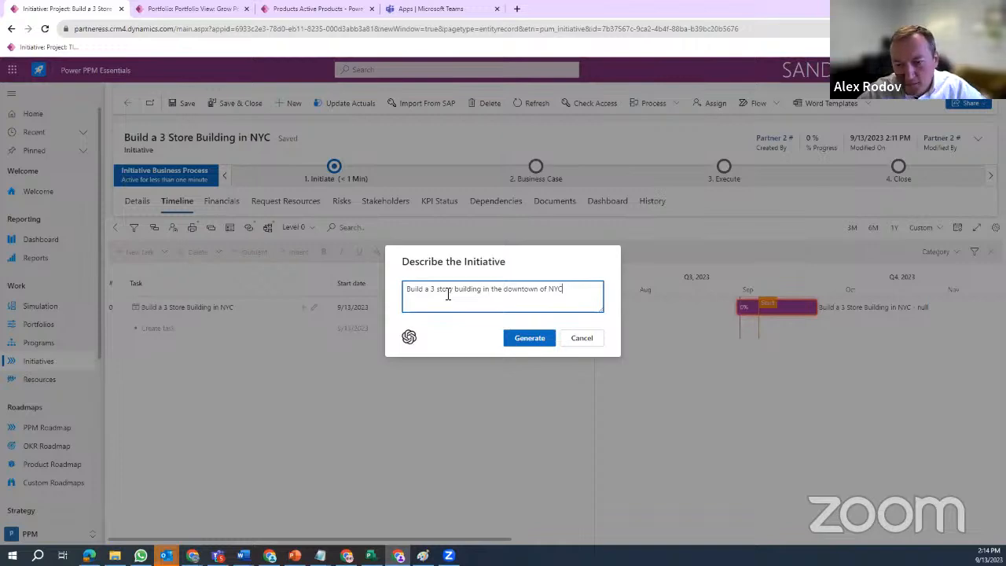
- Generate the building initiative's timeline from the entered description and review the list of generated tasks
click(527, 339)
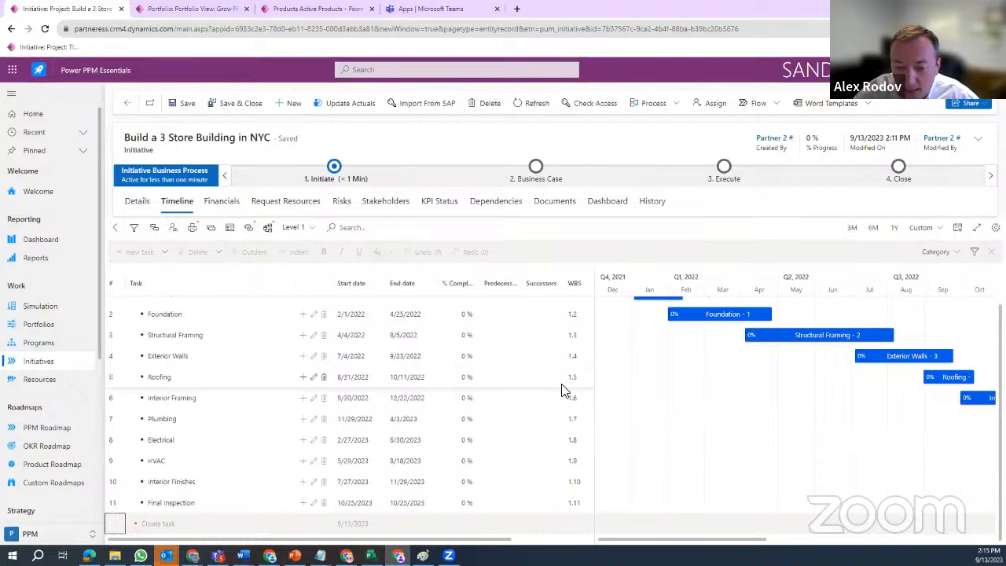
scroll(518, 386, up, 1)
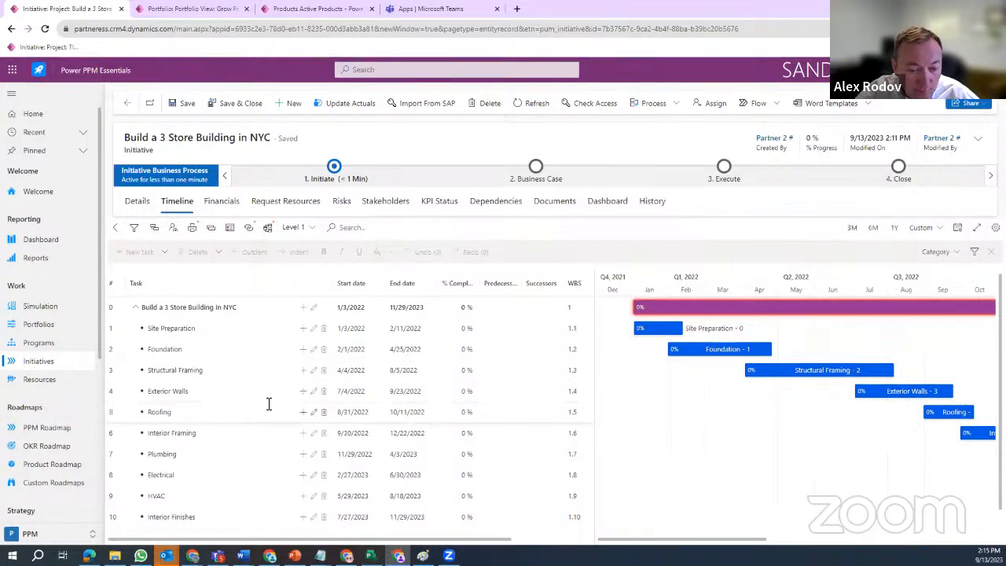
scroll(262, 413, down, 1)
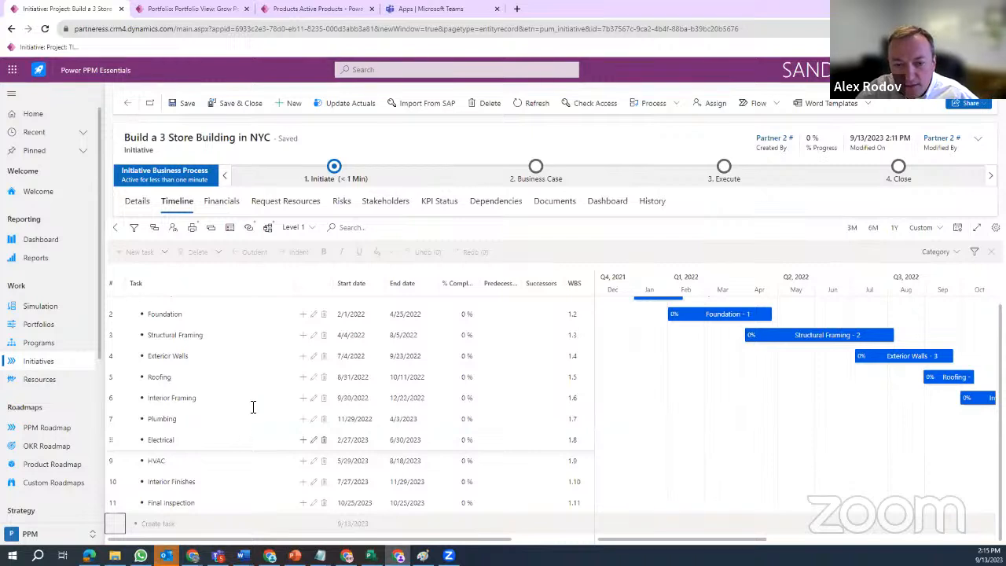
scroll(252, 406, up, 2)
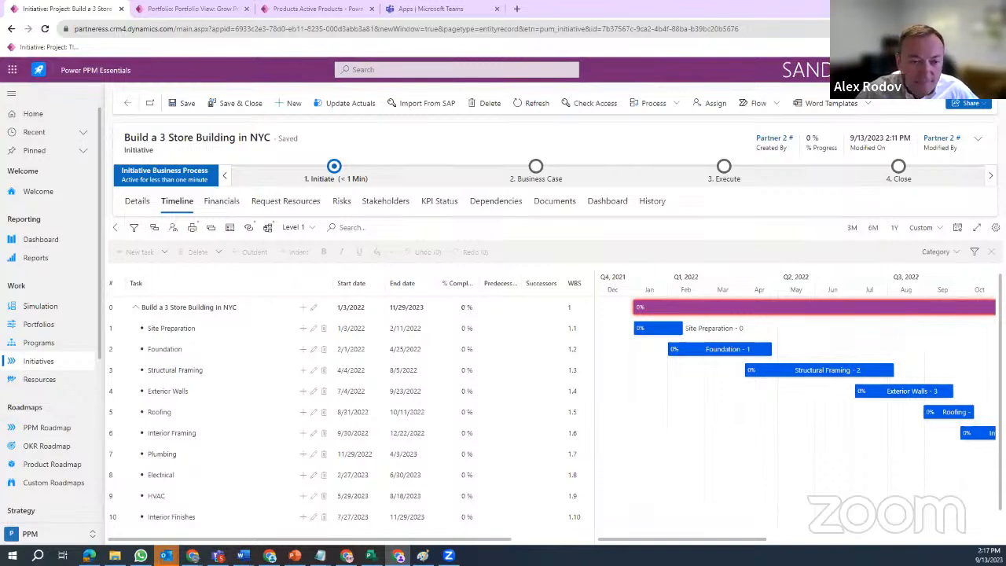
- Create a new initiative named "Plan a wedding in Paris France for 100 people" and save it
click(51, 369)
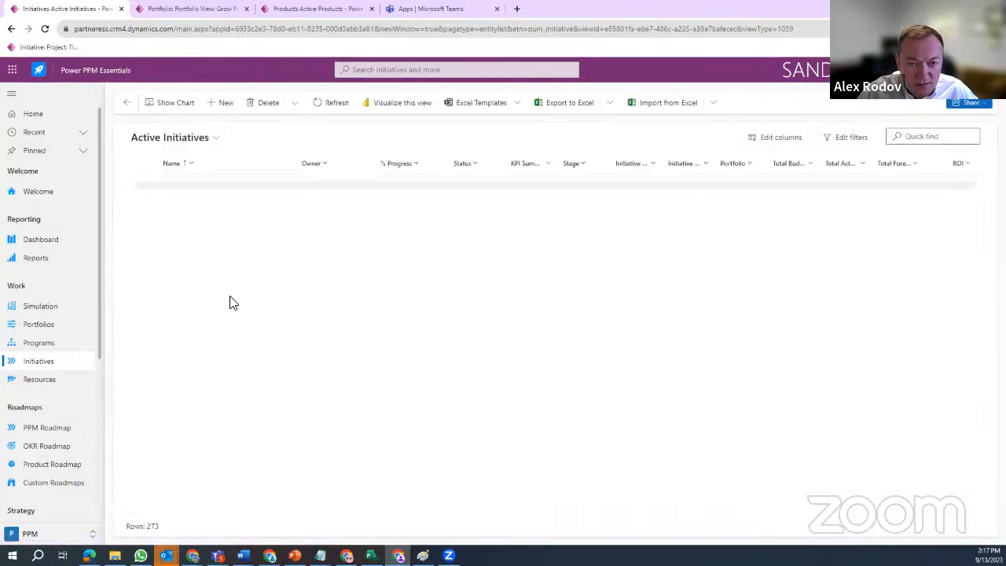
click(224, 104)
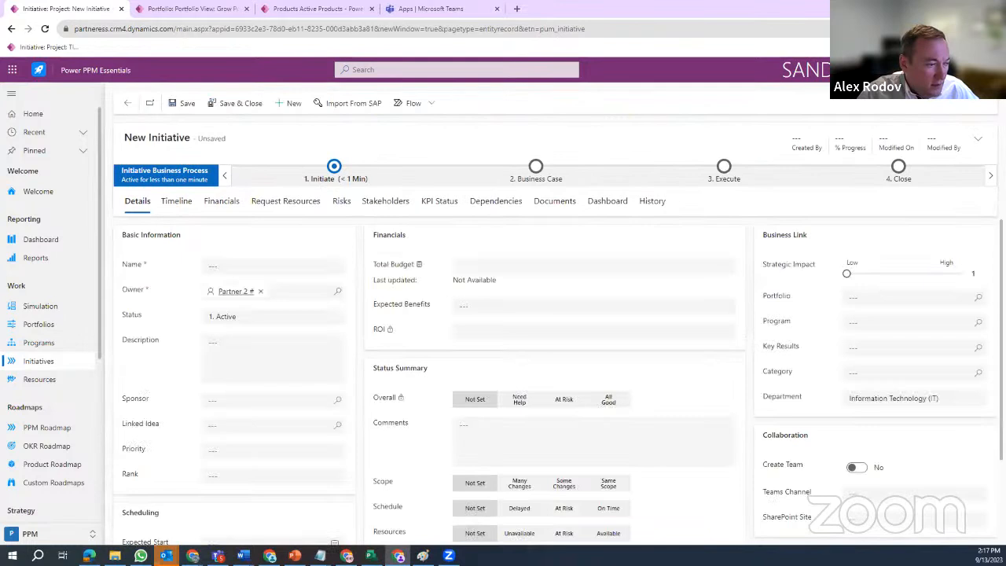
click(228, 267)
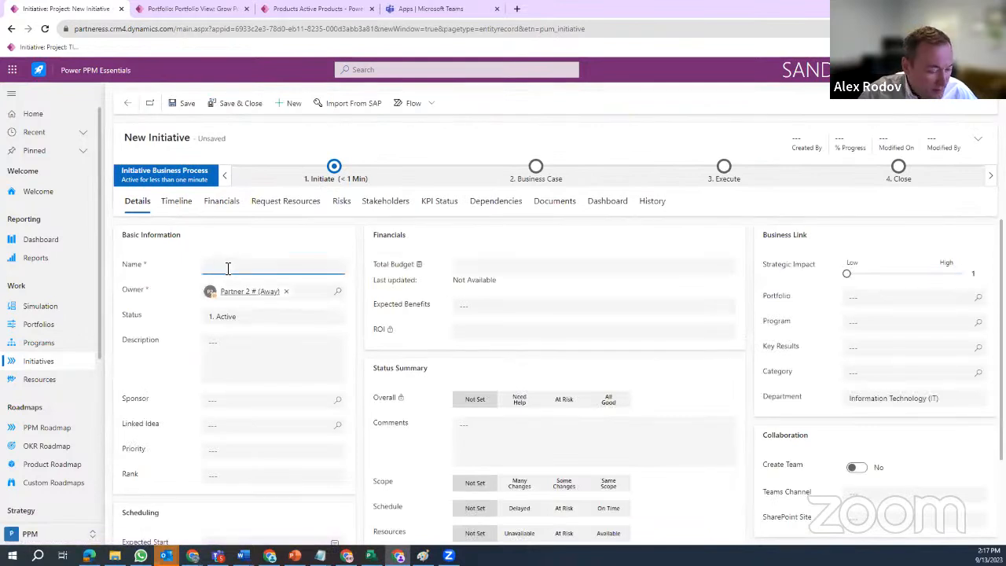
key(ctrl+v)
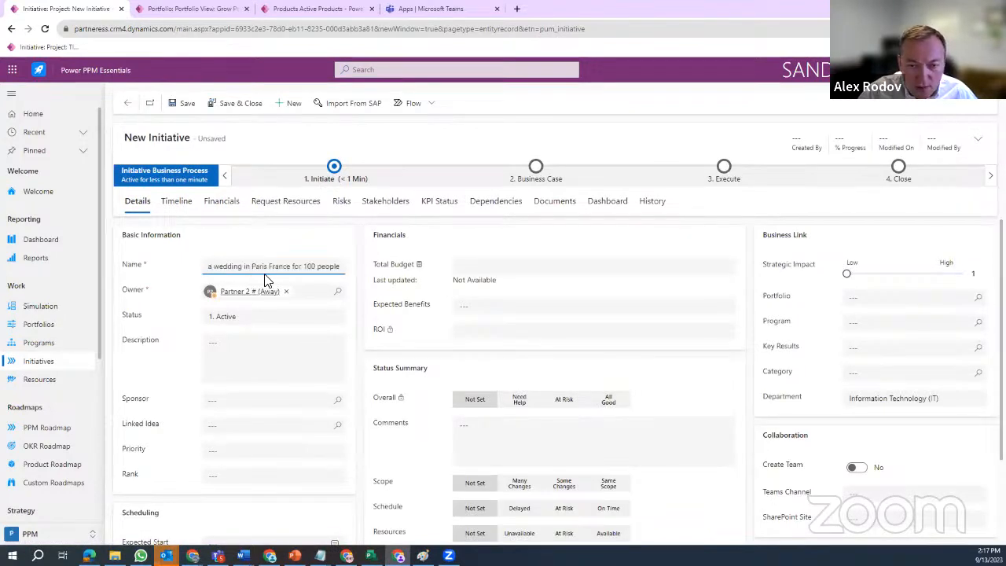
click(179, 108)
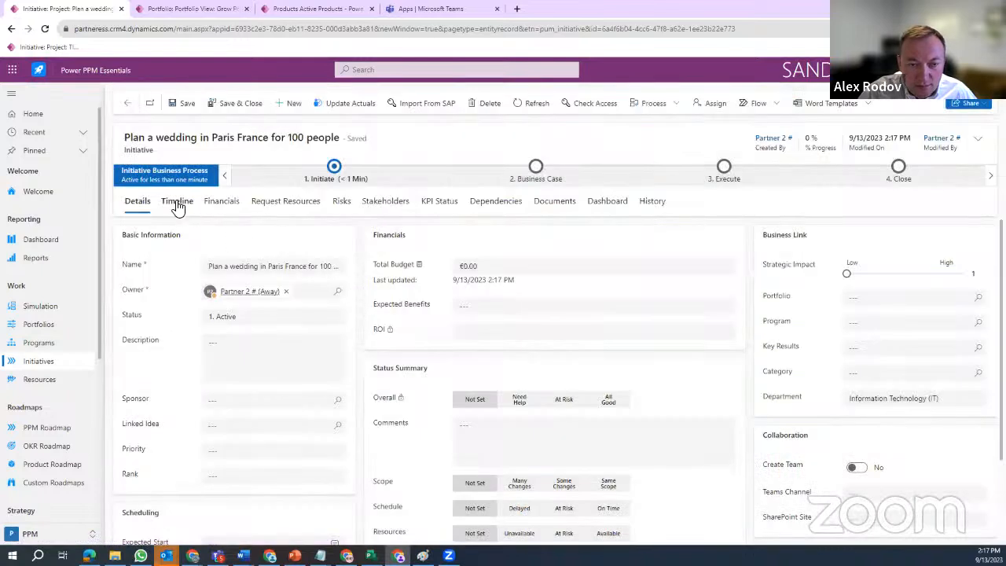
- Generate the wedding initiative's timeline from AI with the description "A wedding in Paris, France for 1000 people"
click(177, 203)
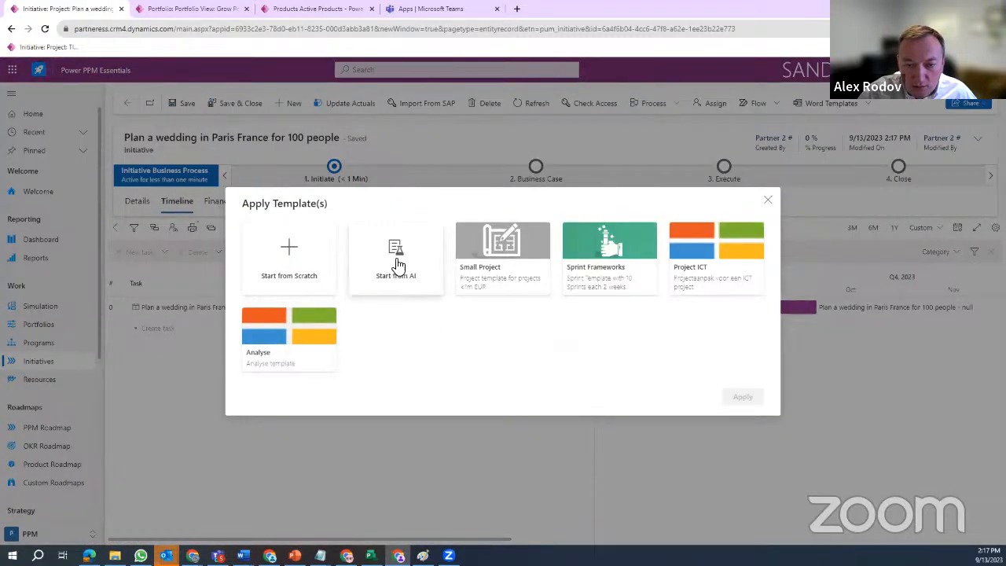
click(396, 250)
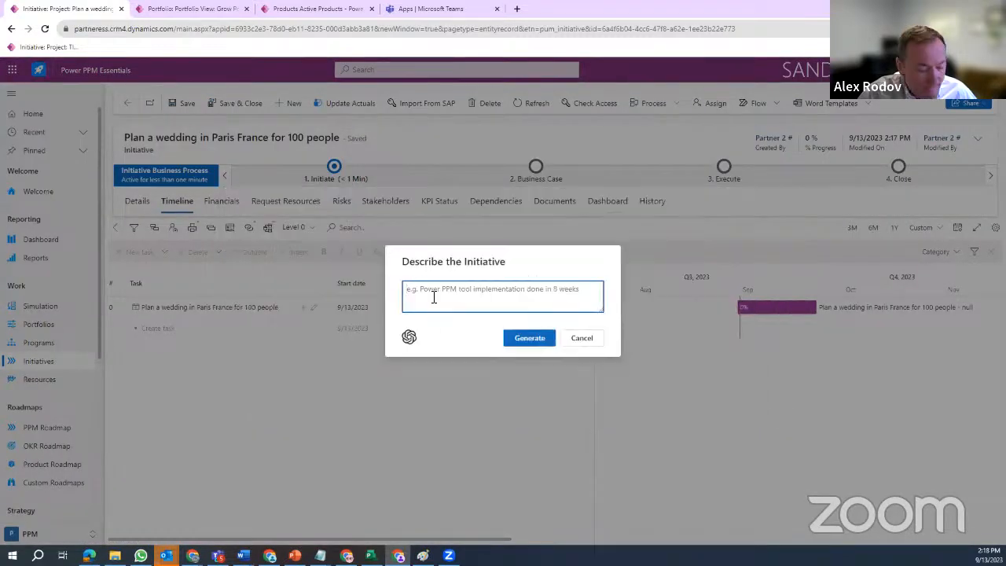
text(Plan a wedding in Paris France for 100 people)
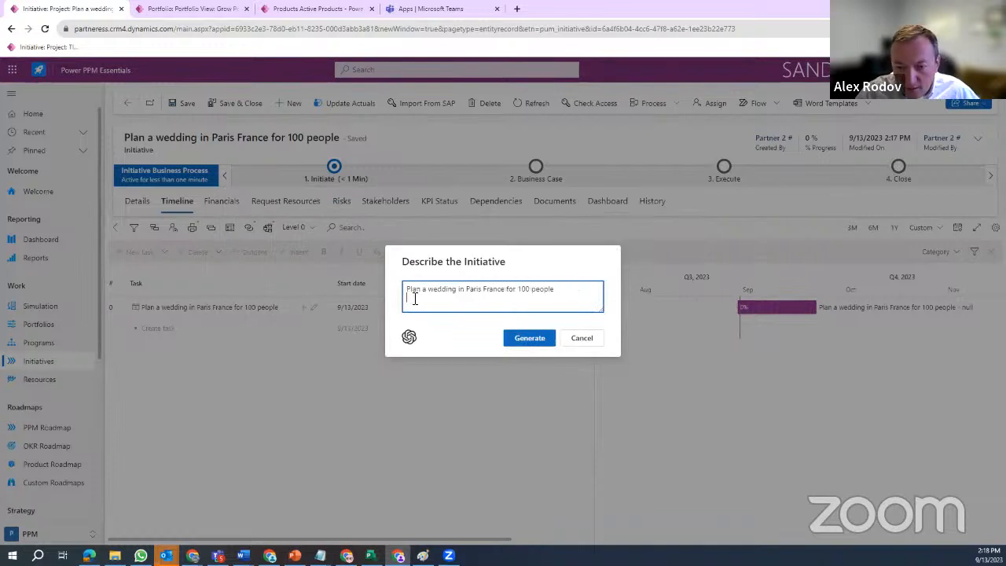
drag(425, 292, 366, 284)
key(BackSpace)
key(Delete)
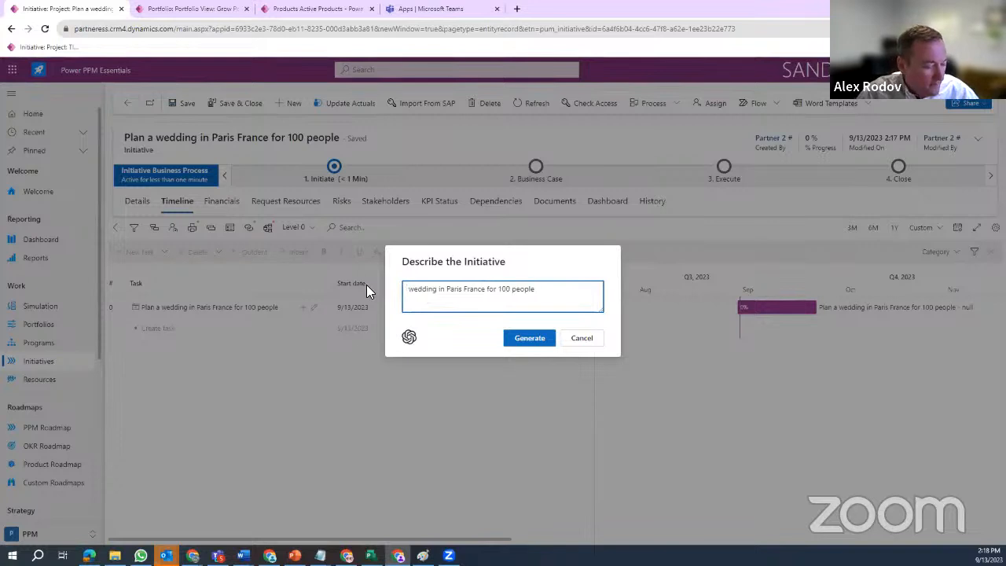
text(A)
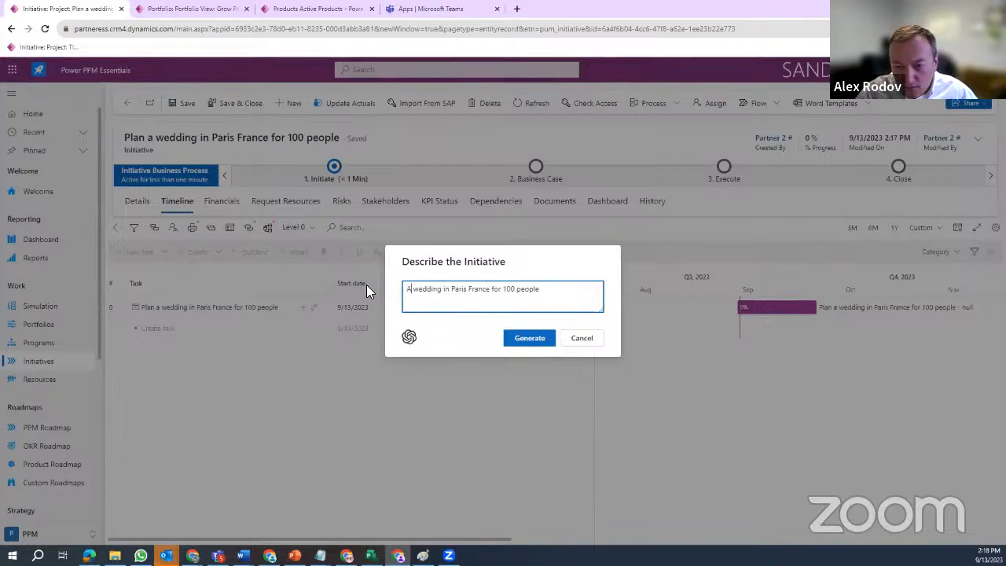
click(469, 290)
text(,)
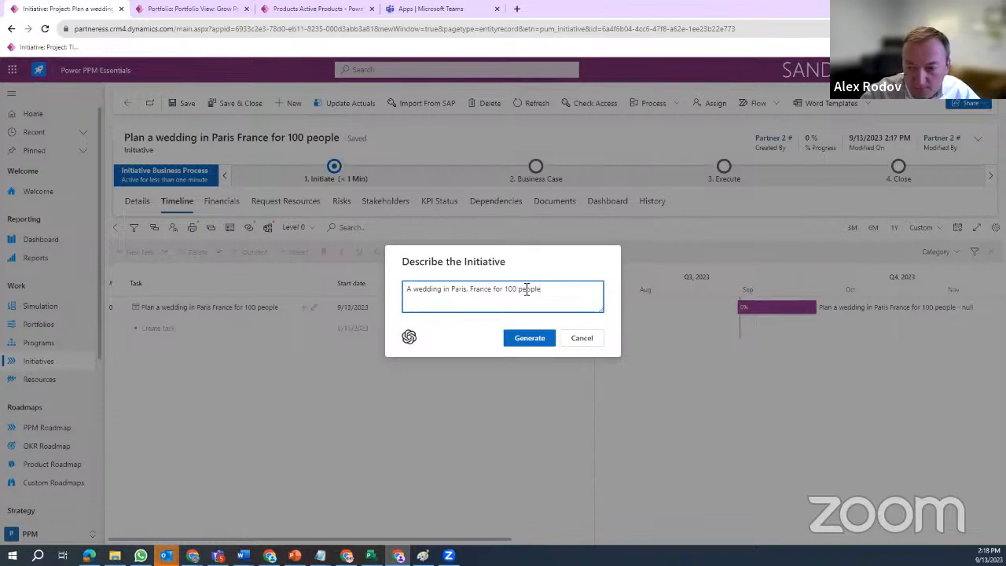
text(0)
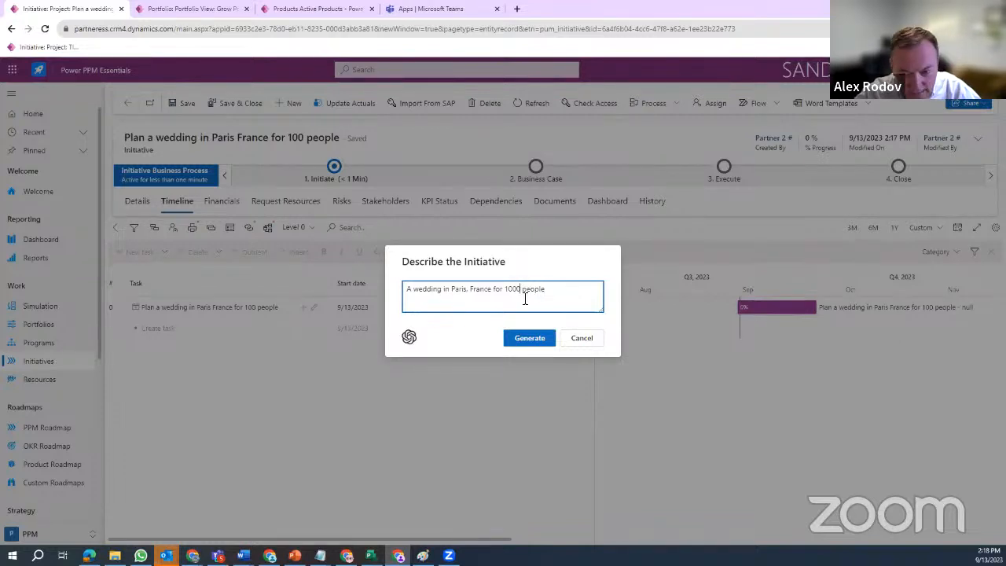
click(533, 343)
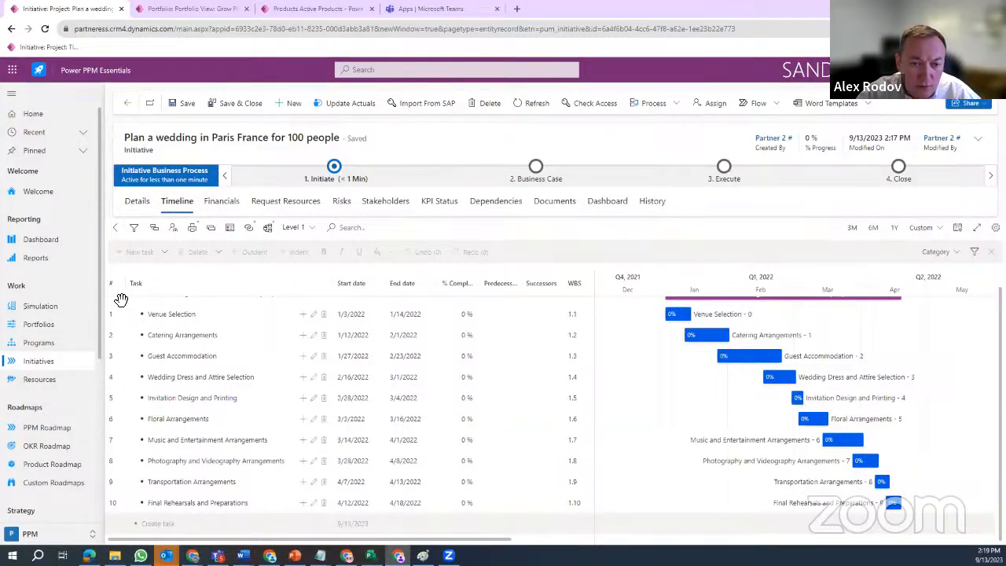
- Delete all tasks from the wedding initiative's timeline
click(112, 315)
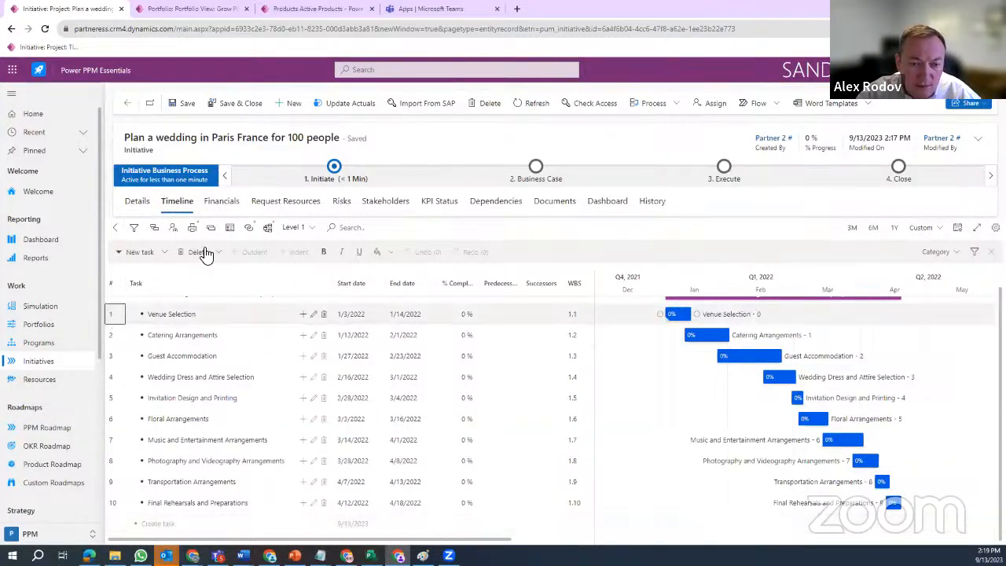
click(221, 254)
click(222, 272)
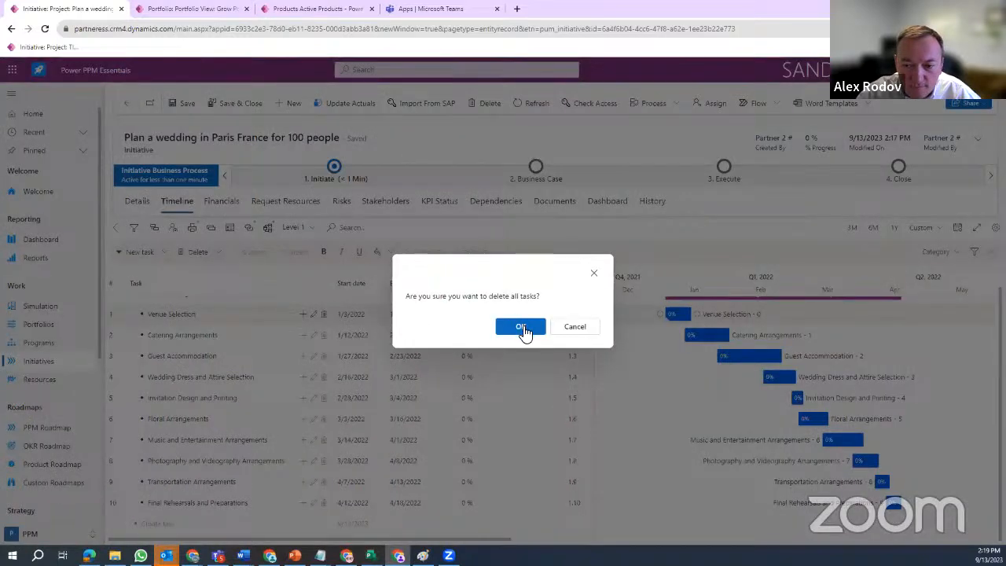
click(522, 329)
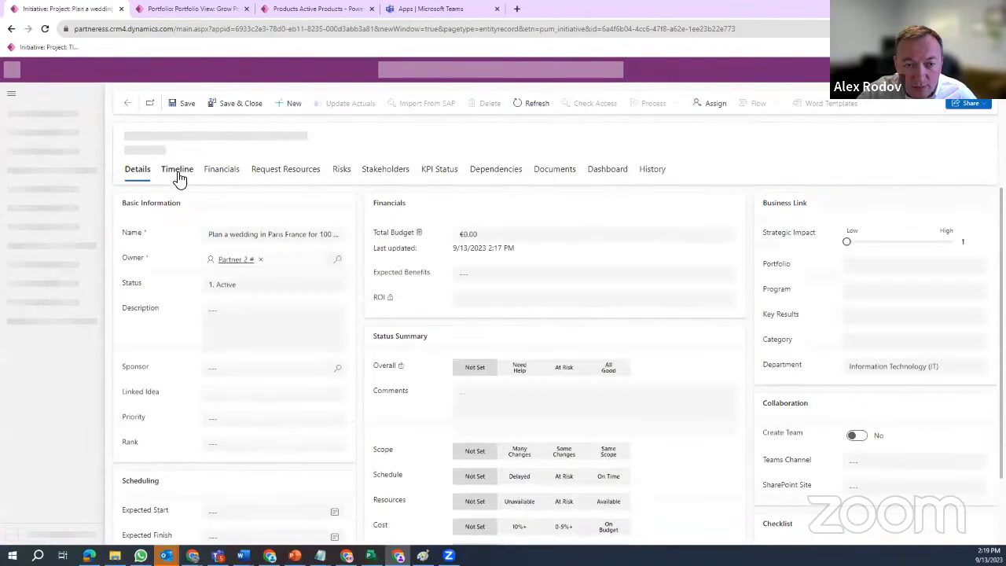
- Generate the wedding timeline from AI with the description "Plan a wedding in Paris France for 100 people in July of 2024"
click(175, 204)
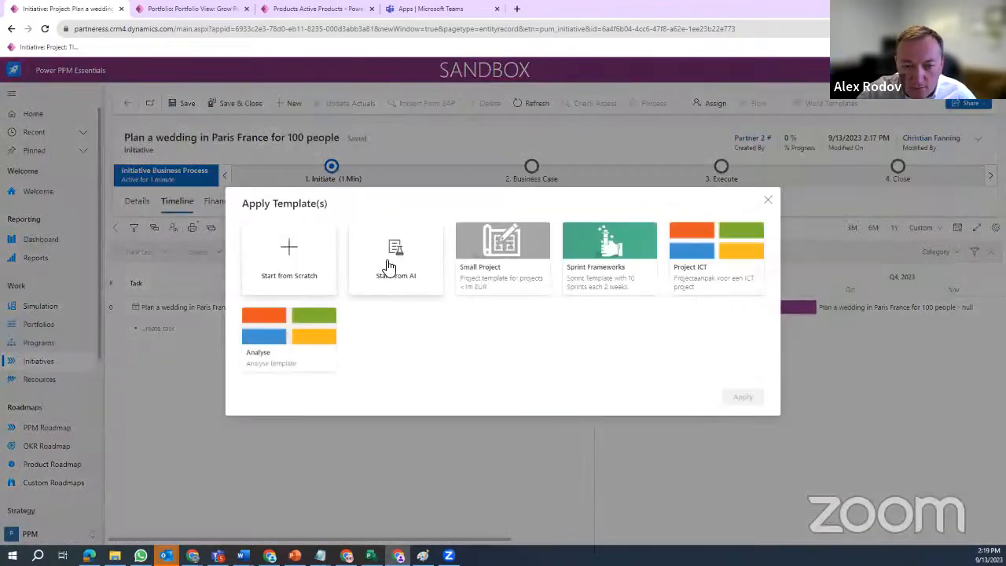
click(386, 264)
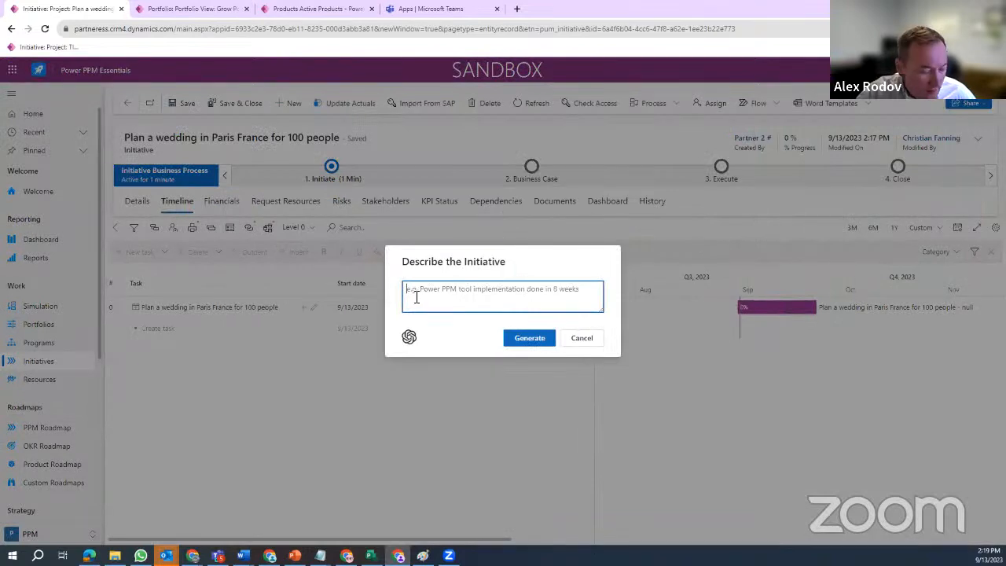
text(Plan a wedding in Paris France for 100 people)
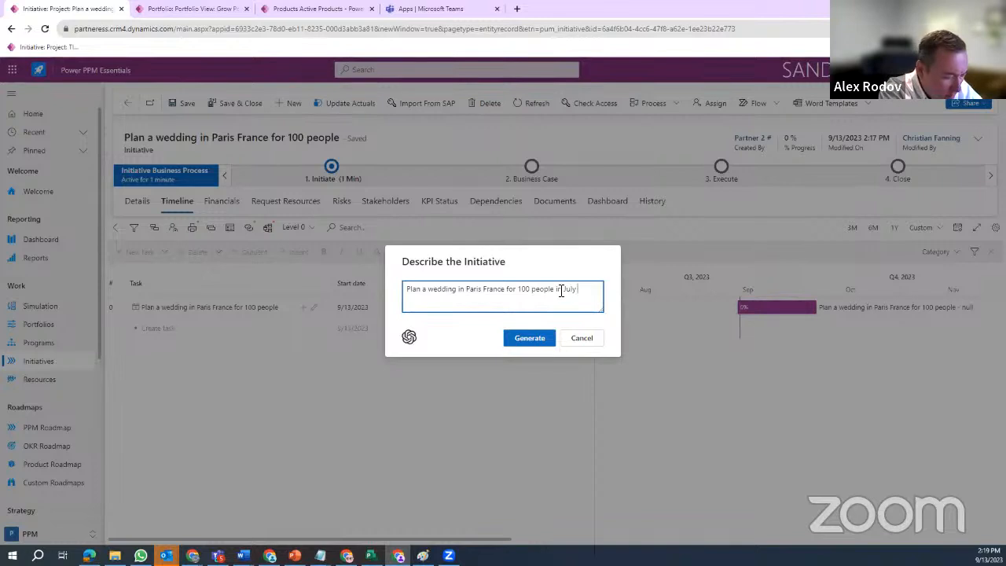
text(in July of 2023)
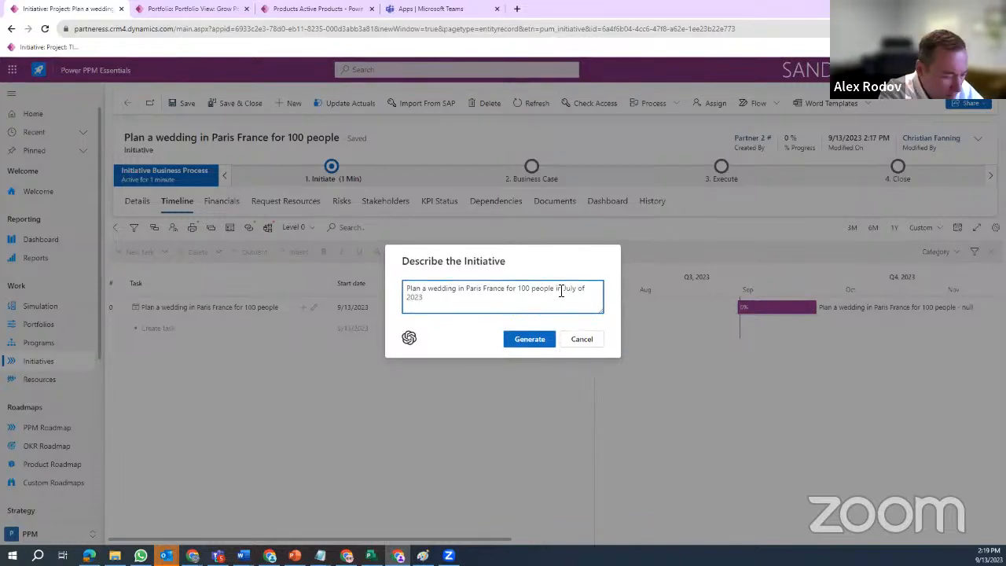
key(BackSpace)
text(4)
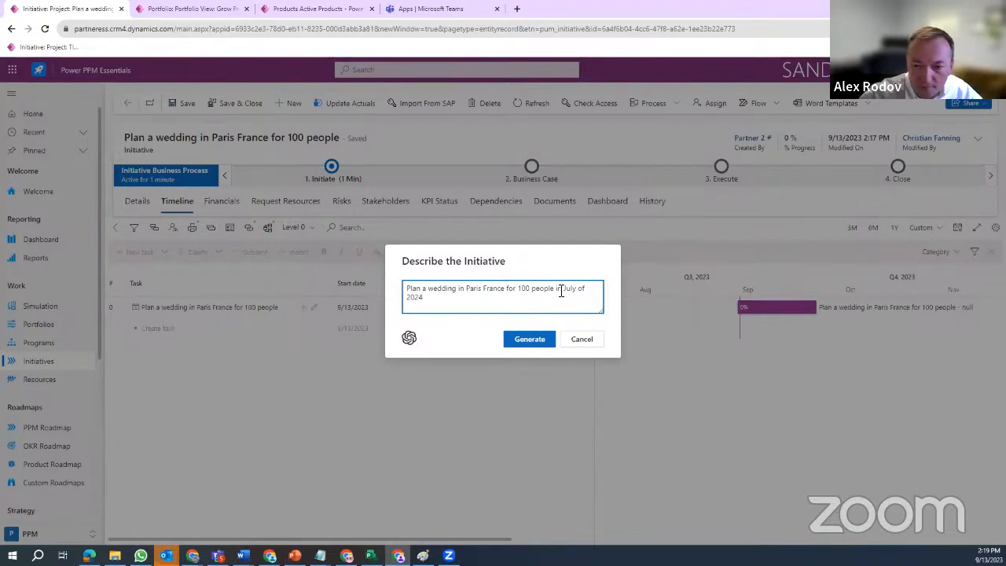
click(529, 344)
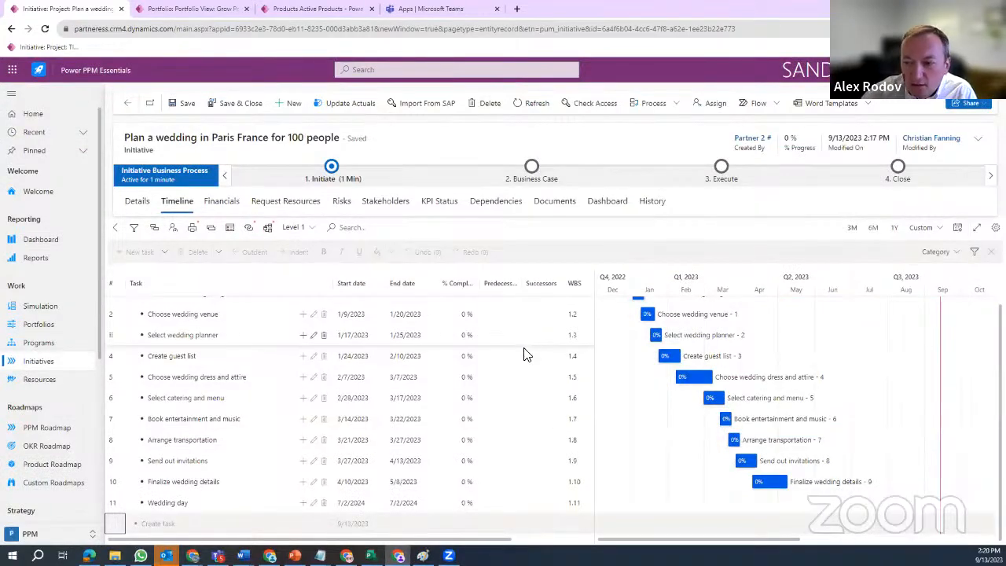
- Link Determine wedding budget to Choose wedding venue, and Choose wedding venue to Select wedding planner, as finish-to-start dependencies
scroll(455, 362, up, 1)
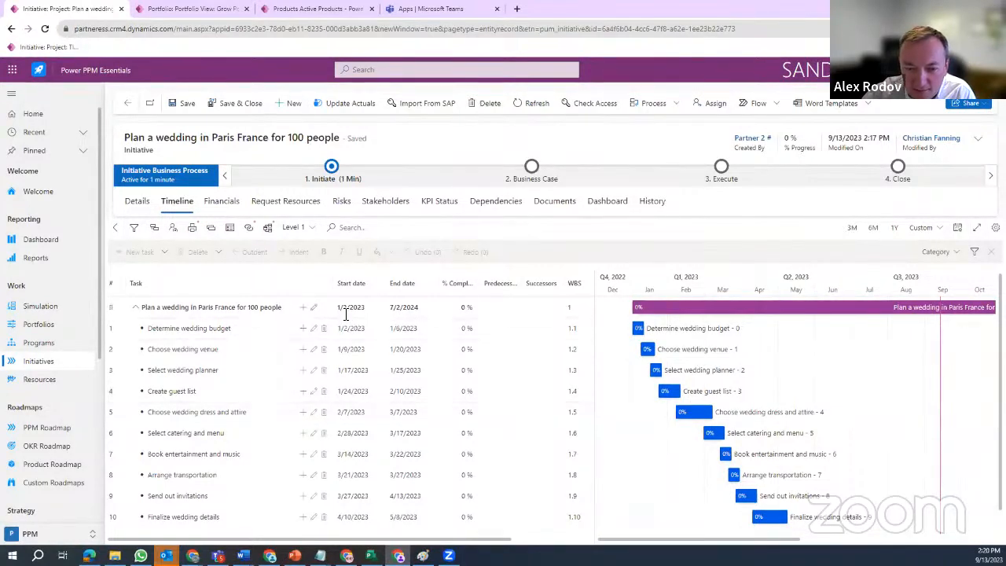
mouse_move(647, 332)
drag(649, 334, 646, 375)
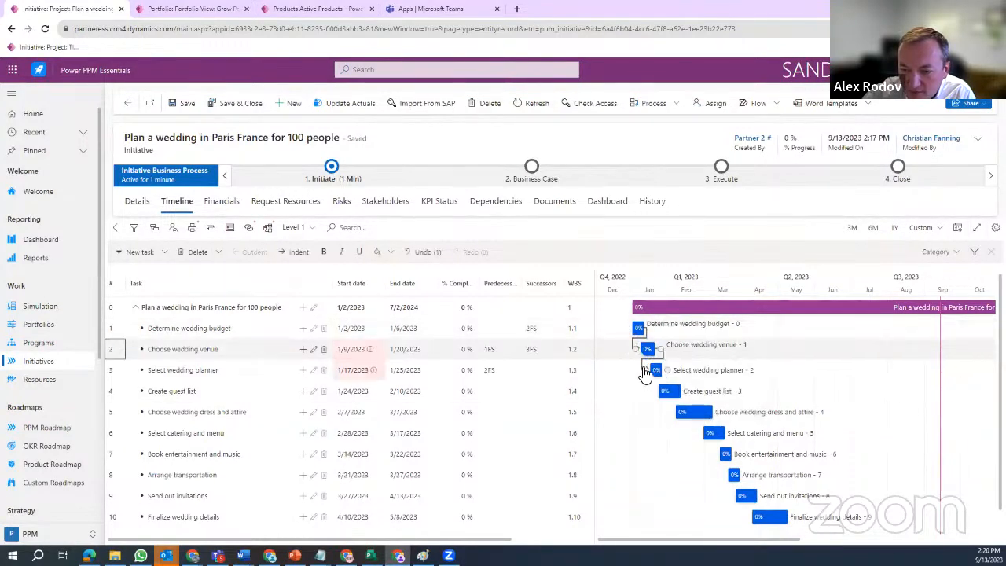
- Turn off the soft link between Determine wedding budget and Choose wedding venue, and move Determine wedding budget to start on 4/4/2023
click(645, 333)
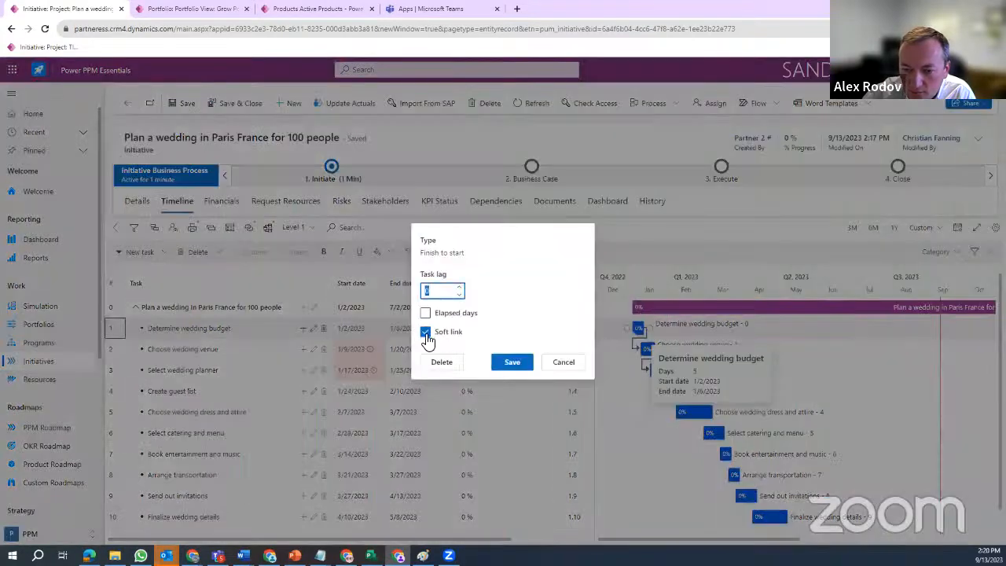
click(425, 334)
click(516, 360)
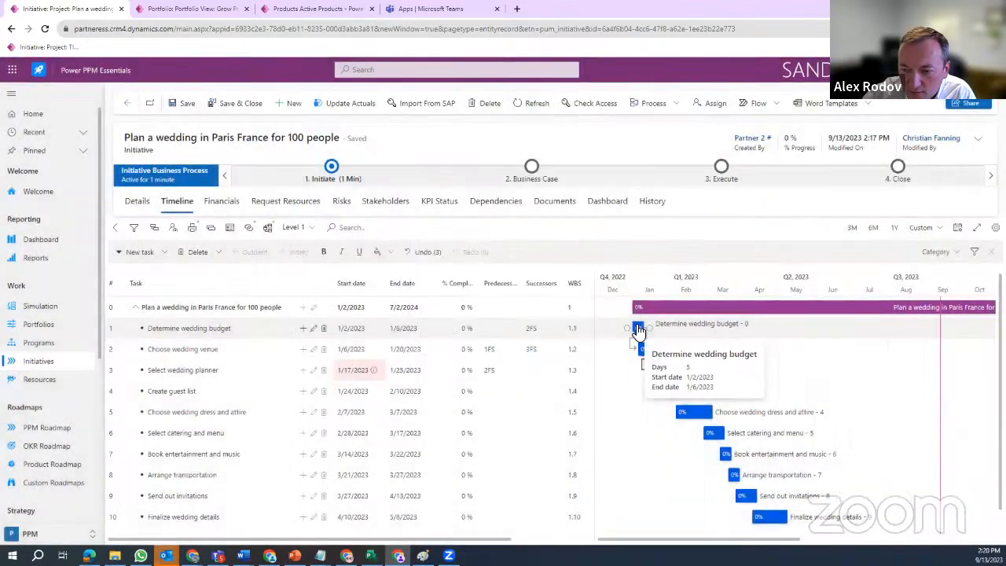
drag(640, 327, 748, 328)
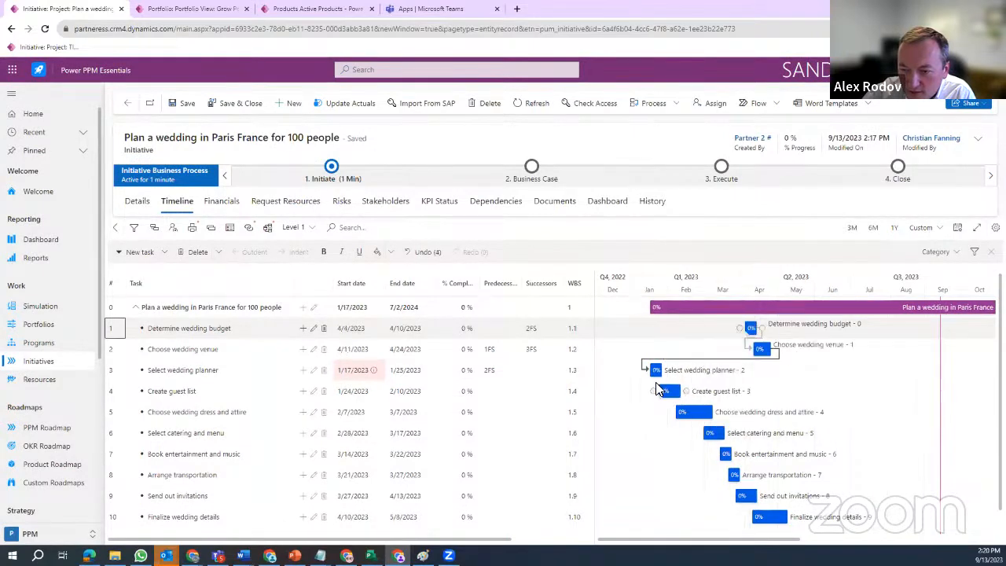
- Turn off the soft link between Choose wedding venue and Select wedding planner, and move Create guest list to start on 5/11/2023
click(714, 360)
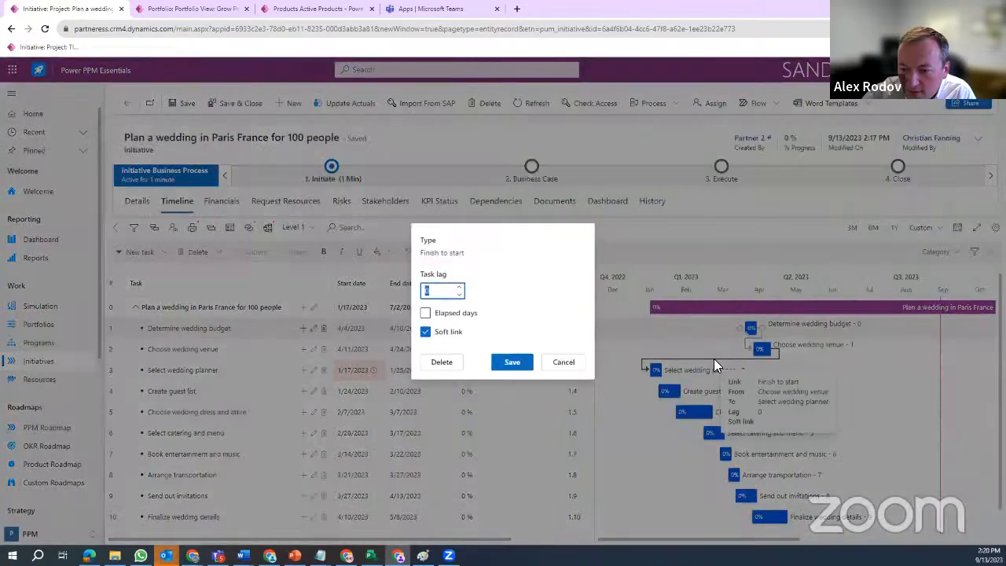
click(425, 331)
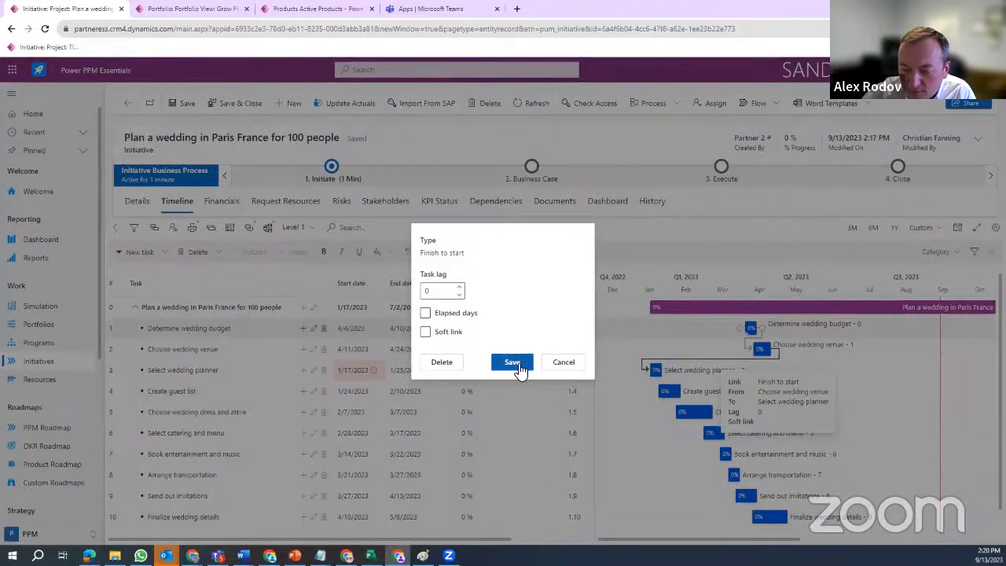
click(519, 363)
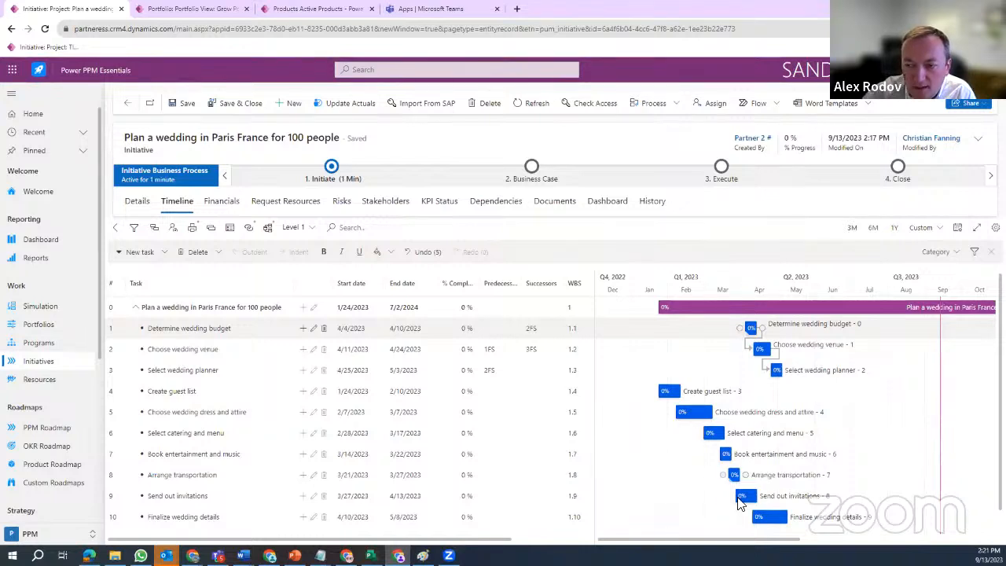
drag(669, 392, 795, 394)
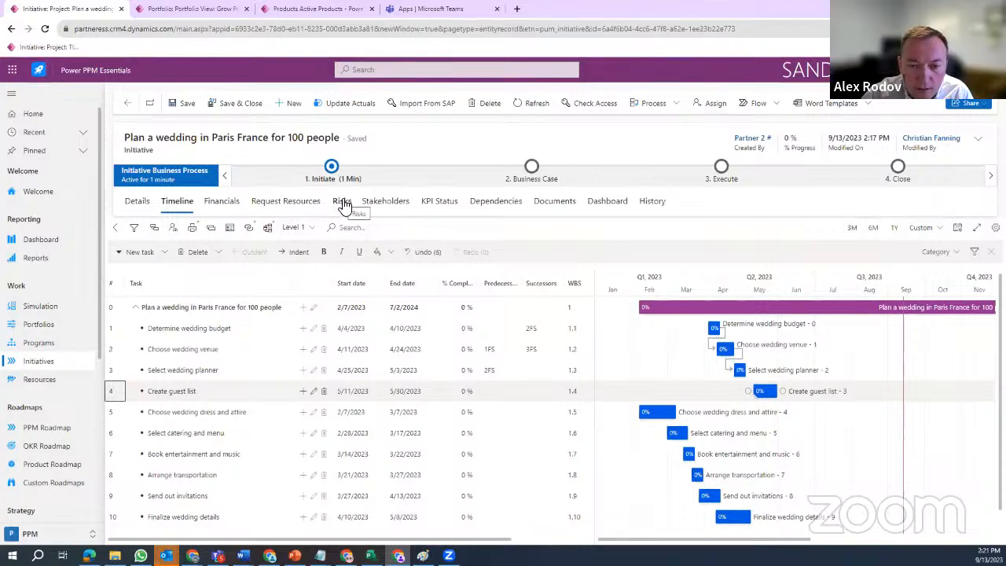
- Link Create guest list to Choose wedding dress and attire, and that task to Select catering and menu, as finish-to-start dependencies
mouse_move(782, 390)
mouse_down()
mouse_move(643, 412)
mouse_move(674, 416)
mouse_move(677, 434)
mouse_move(766, 439)
mouse_up()
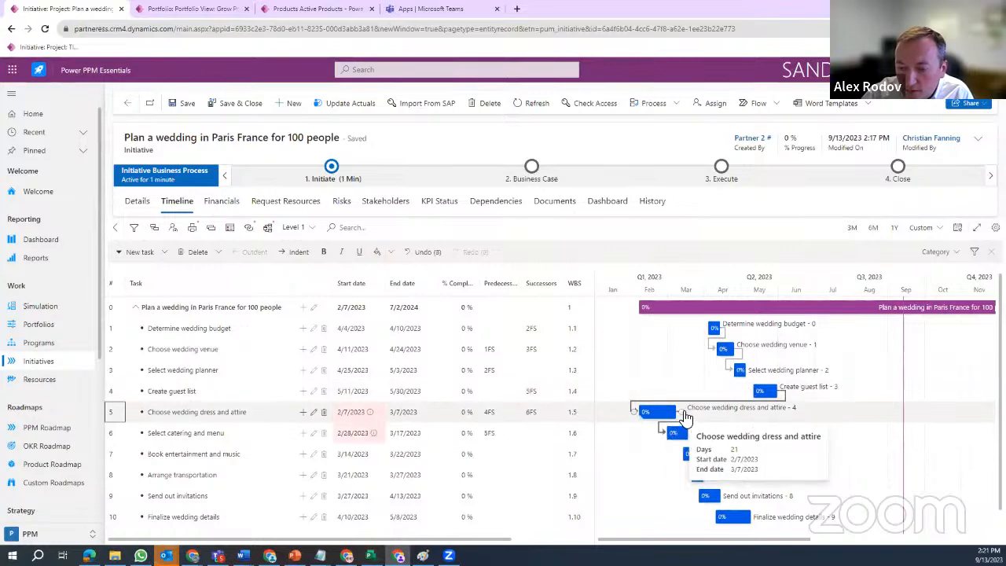
double_click(668, 410)
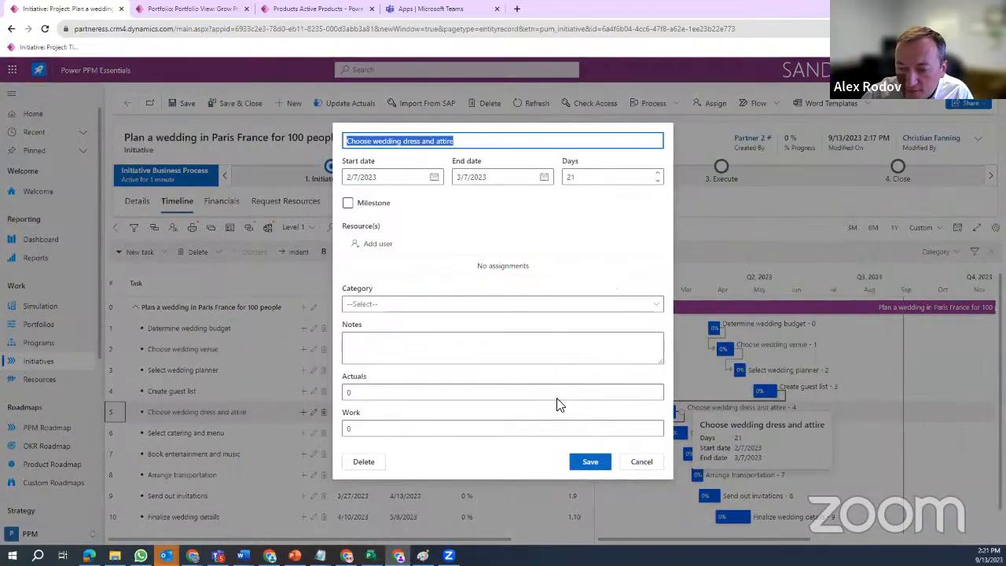
click(643, 461)
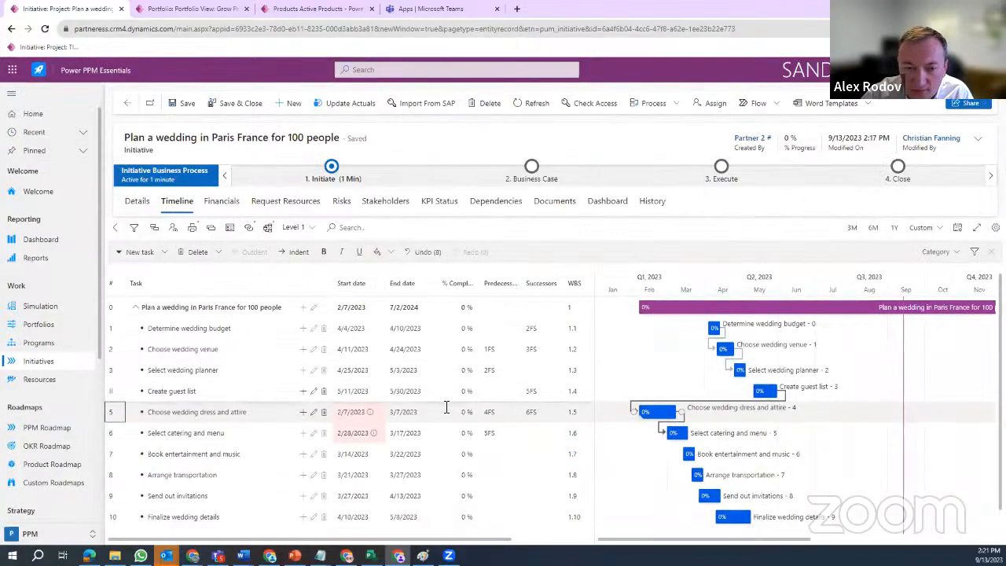
- Generate AI risks for the wedding initiative from "create 5 risks of planning 1000 people wedding in Paris with people coming from all over the world."
click(338, 203)
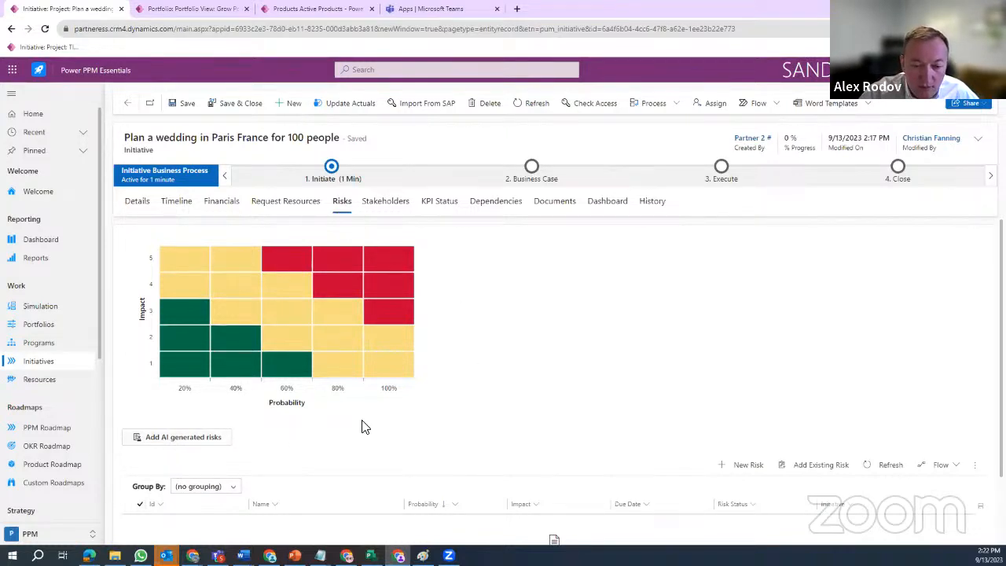
scroll(361, 427, down, 1)
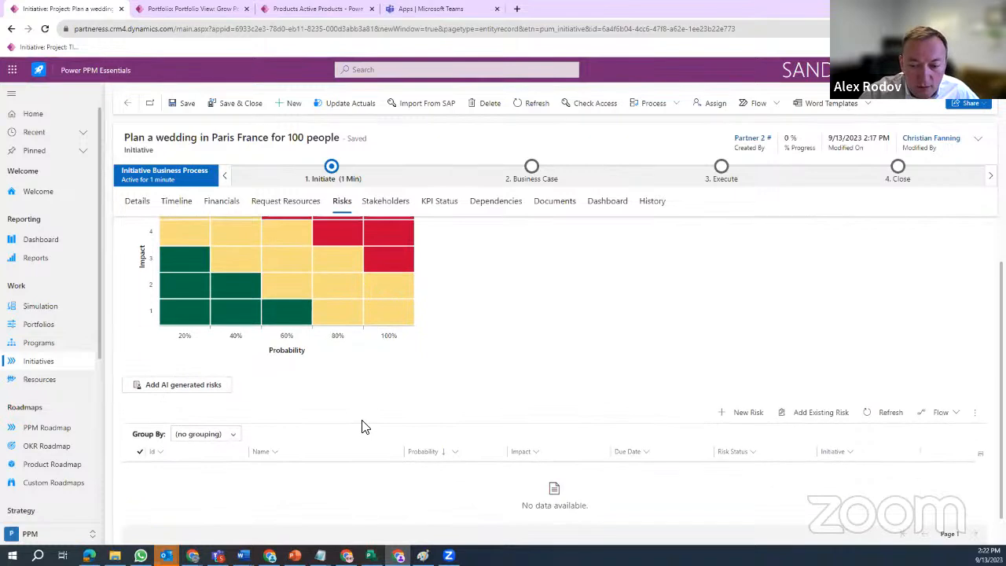
click(196, 393)
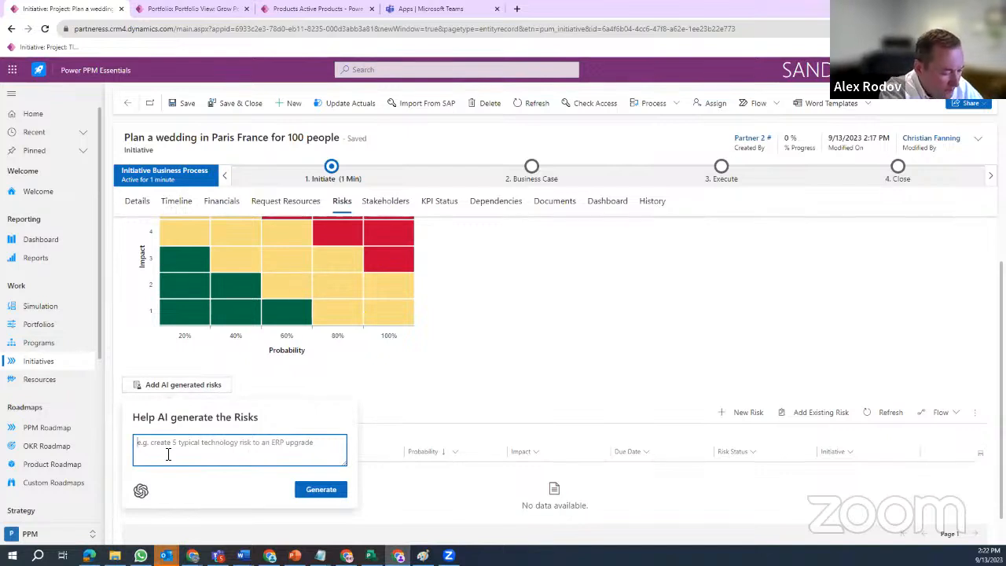
text(create)
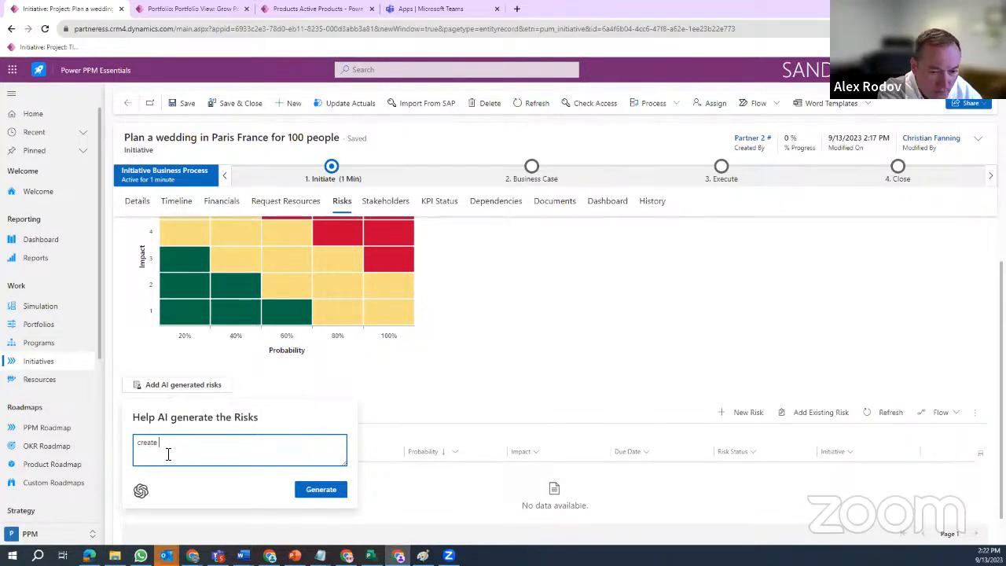
text( s)
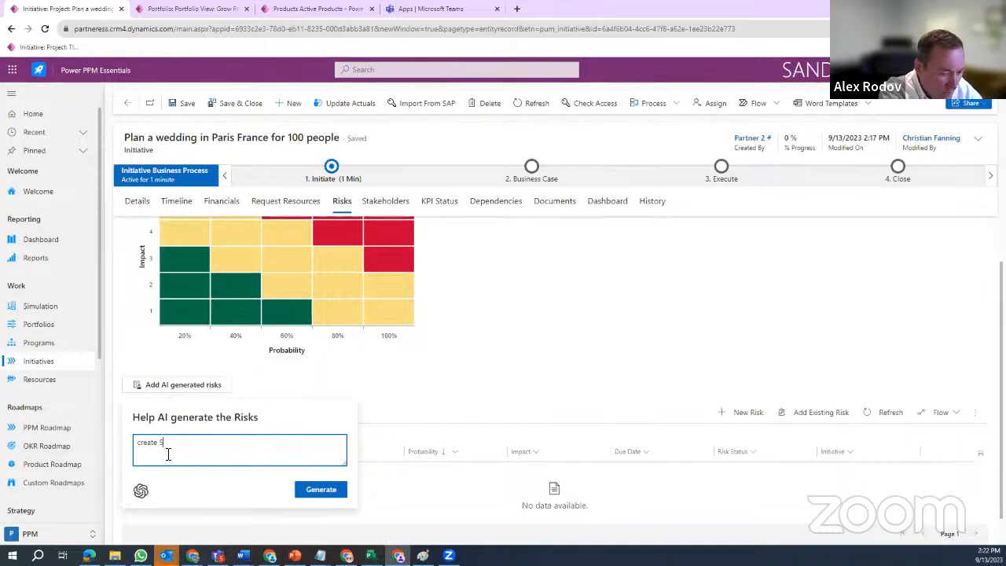
text( risks)
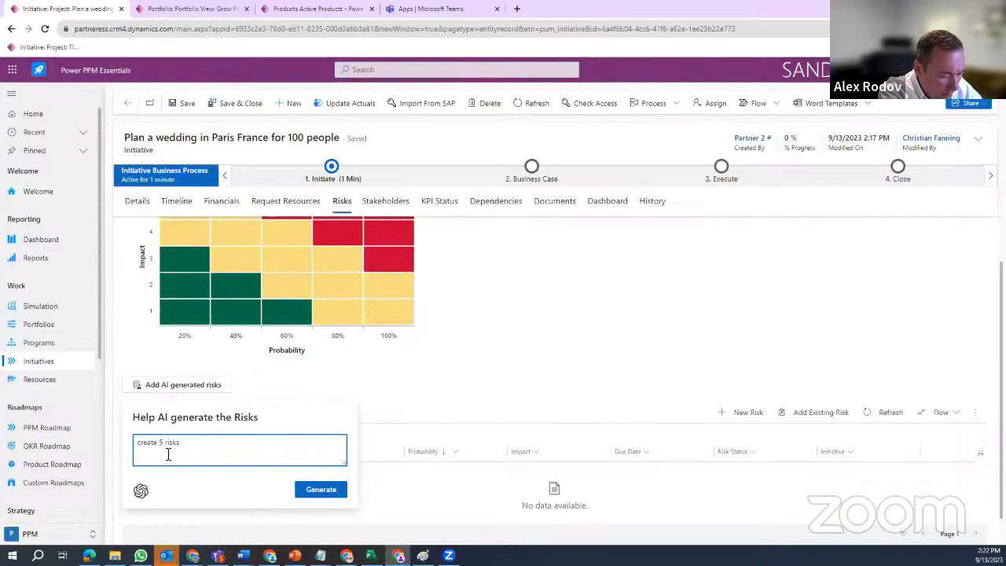
text( of planning 1000 people wedding in Paris)
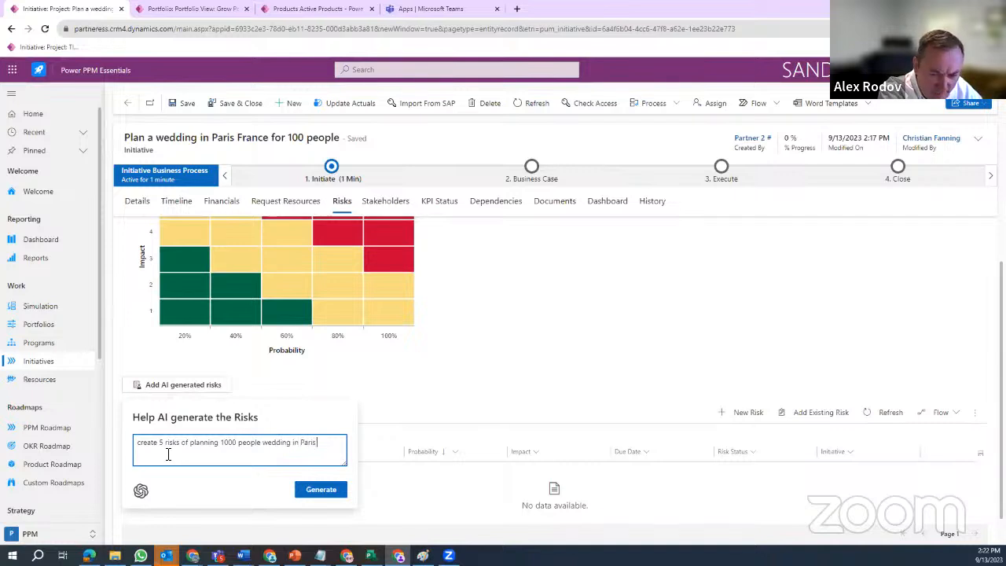
text( having)
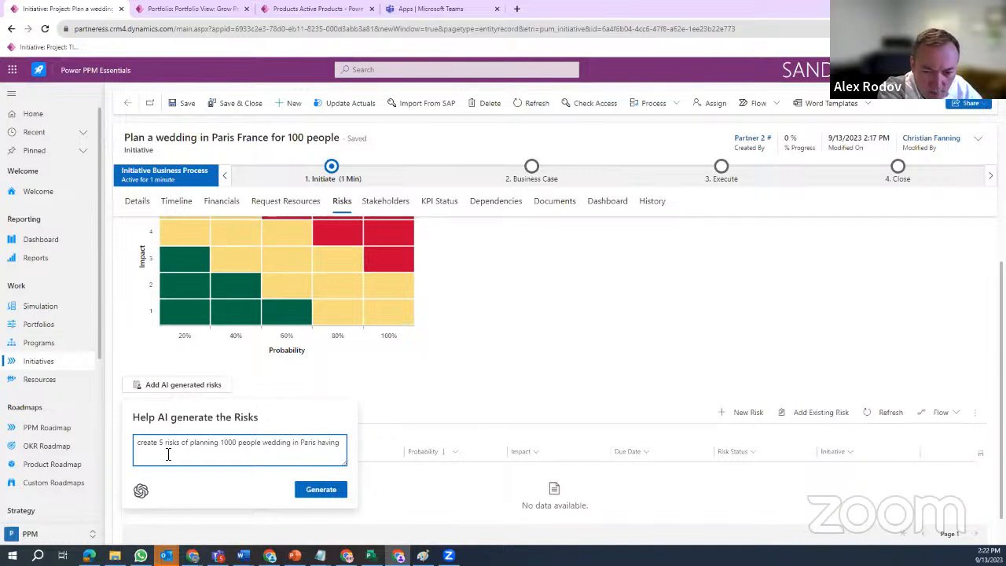
key(BackSpace)
key(BackSpace)
key(BackSpace)
key(BackSpace)
key(BackSpace)
key(BackSpace)
key(BackSpace)
key(BackSpace)
text(with)
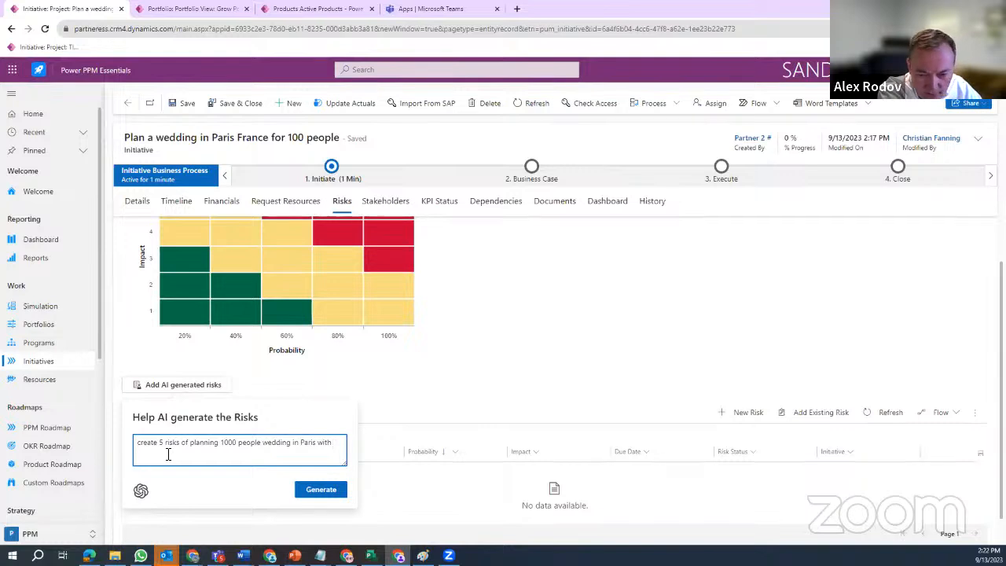
text(peop)
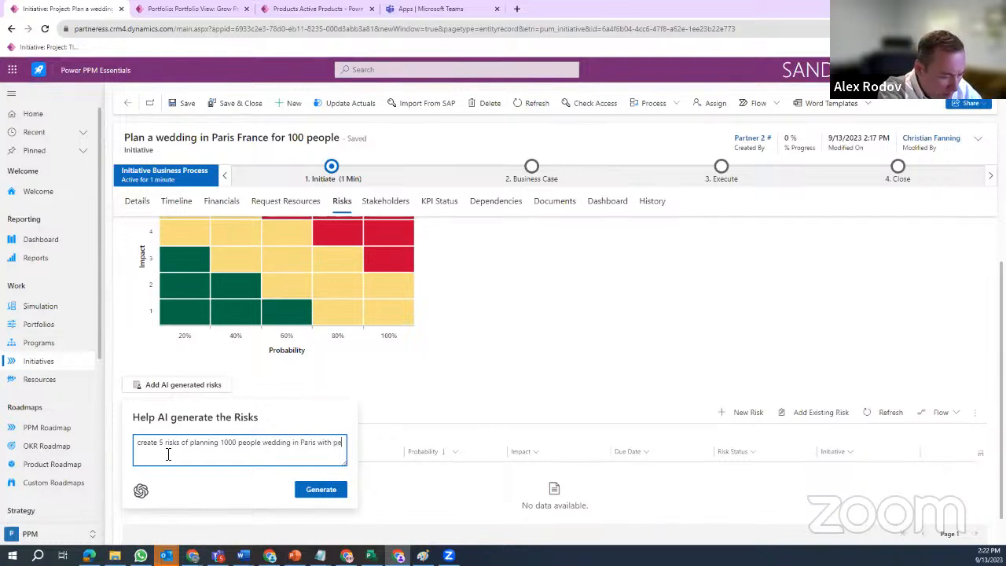
key(BackSpace)
key(BackSpace)
text(ople coming from all over the wor)
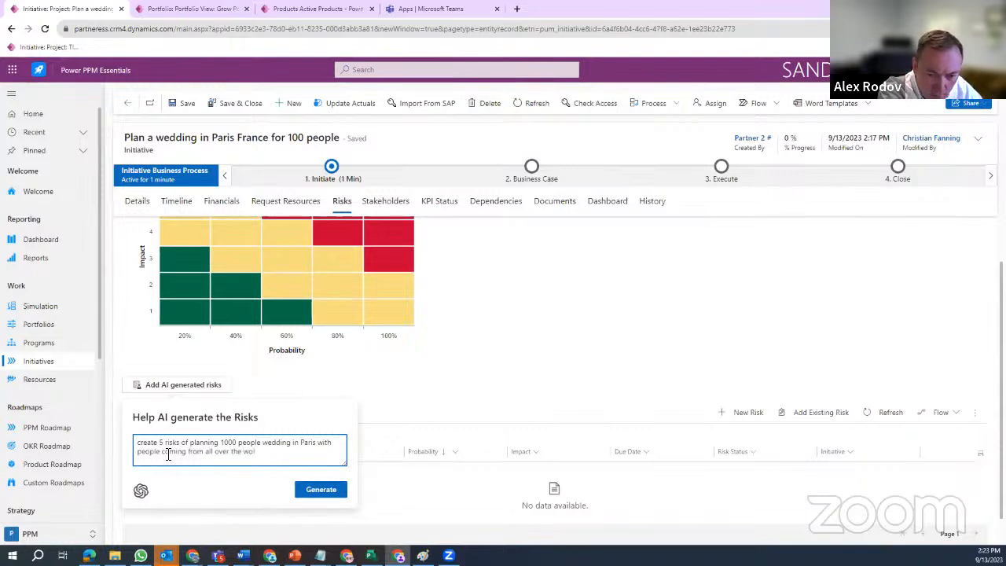
text(ld)
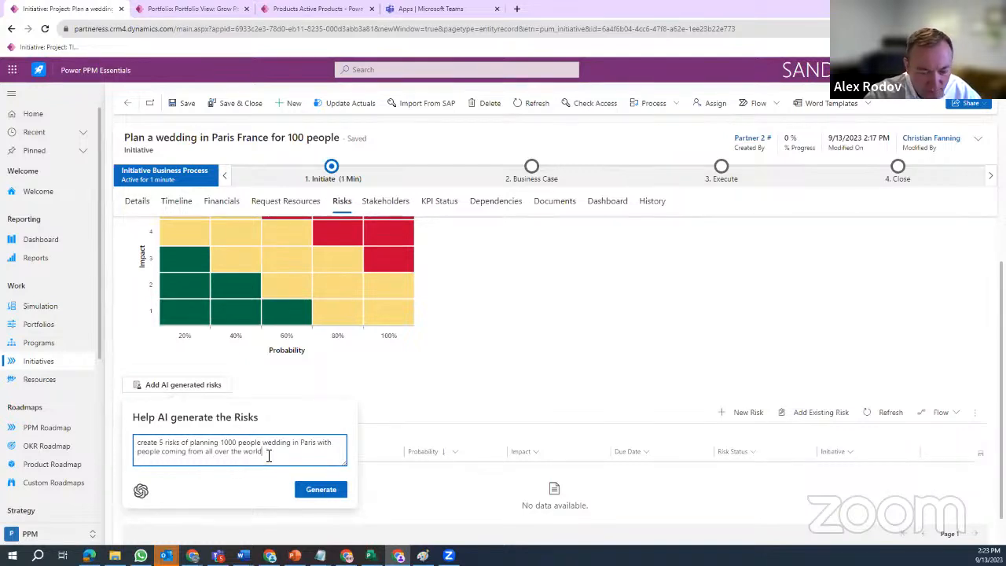
text(.)
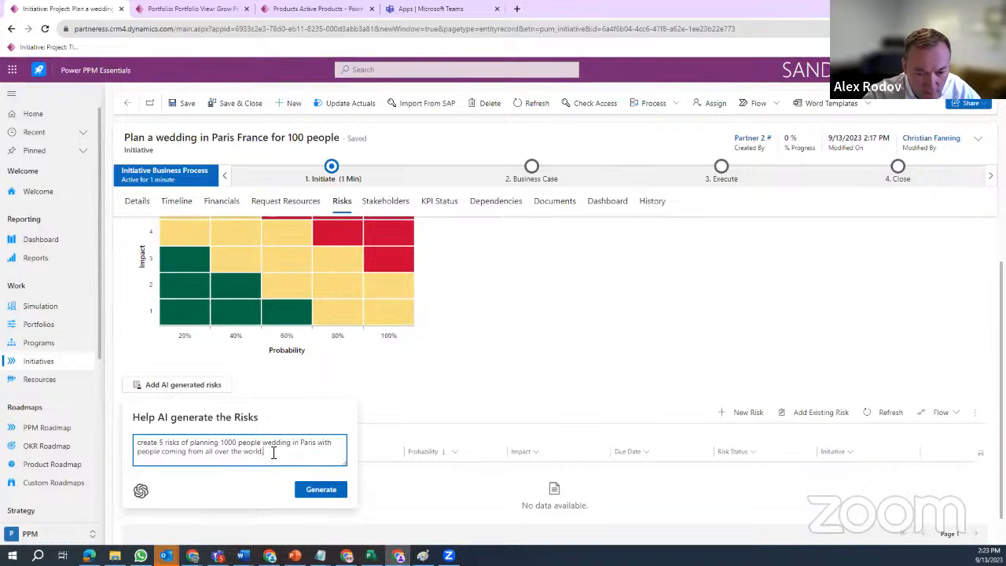
click(321, 491)
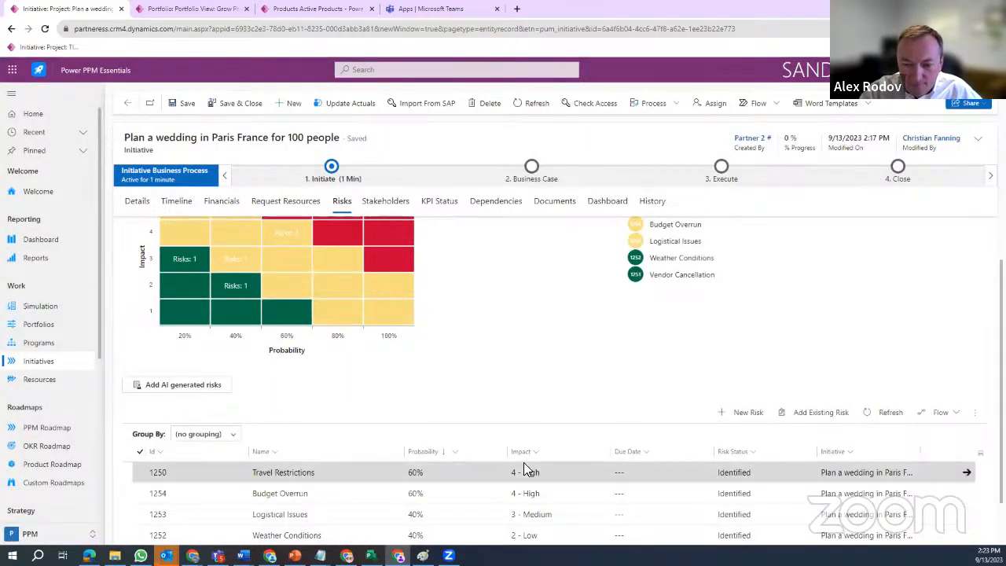
- Review both pages of the generated risk list and the probability and impact matrix
scroll(571, 377, down, 1)
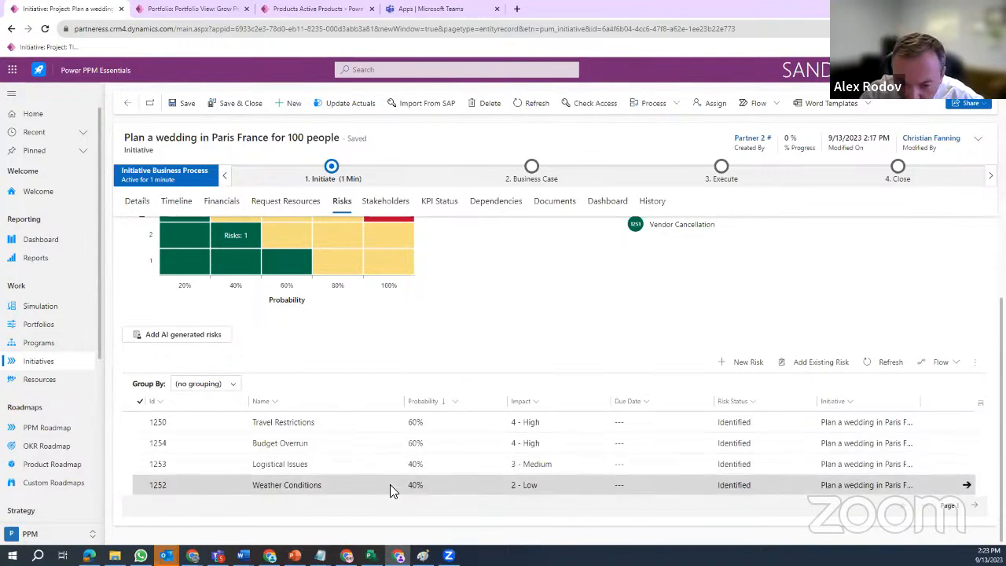
click(974, 506)
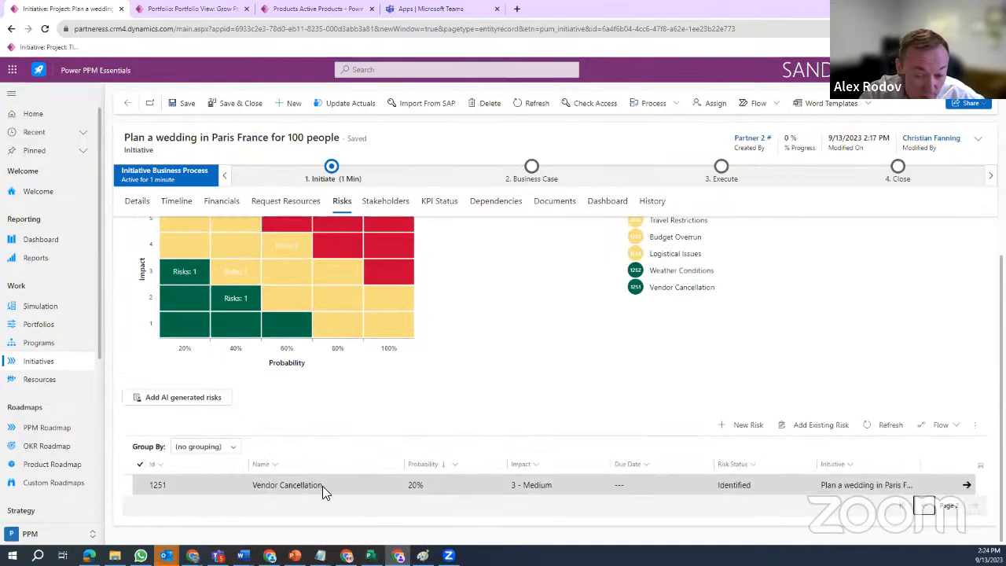
click(924, 507)
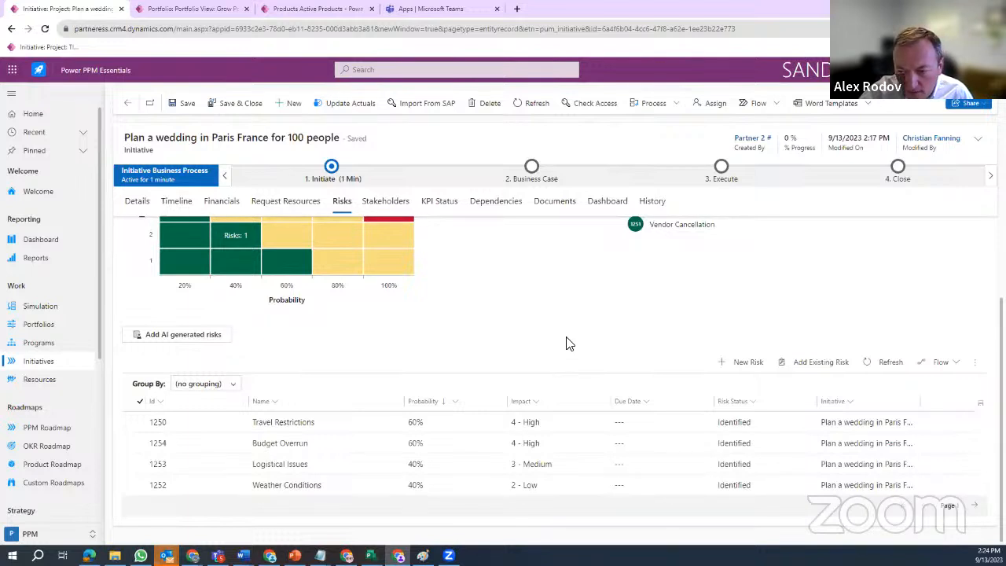
scroll(569, 341, up, 2)
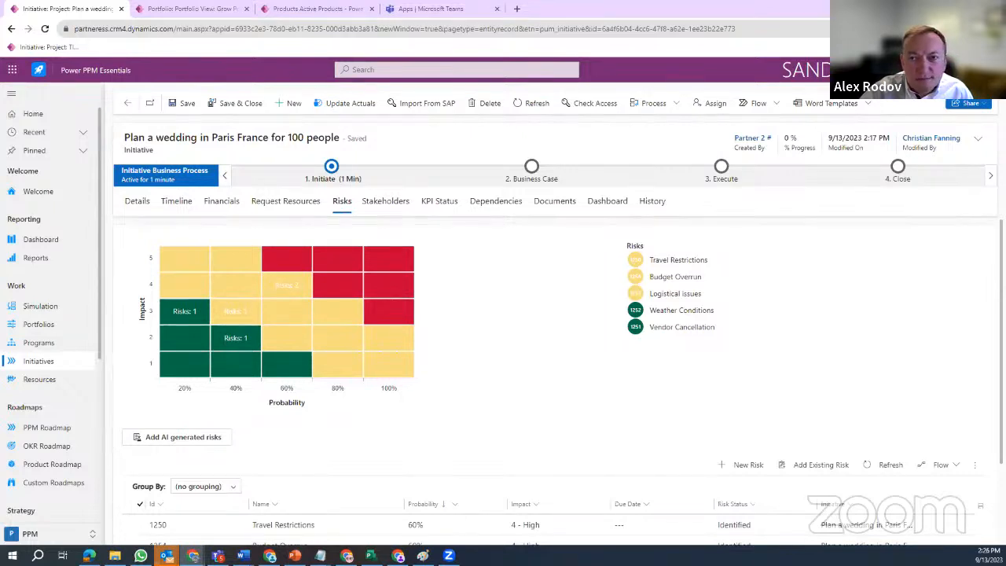
- Switch to the Microsoft Learn article on Azure OpenAI data, privacy and security, select its web address, and return to the initiative's risk list
key(alt+Tab)
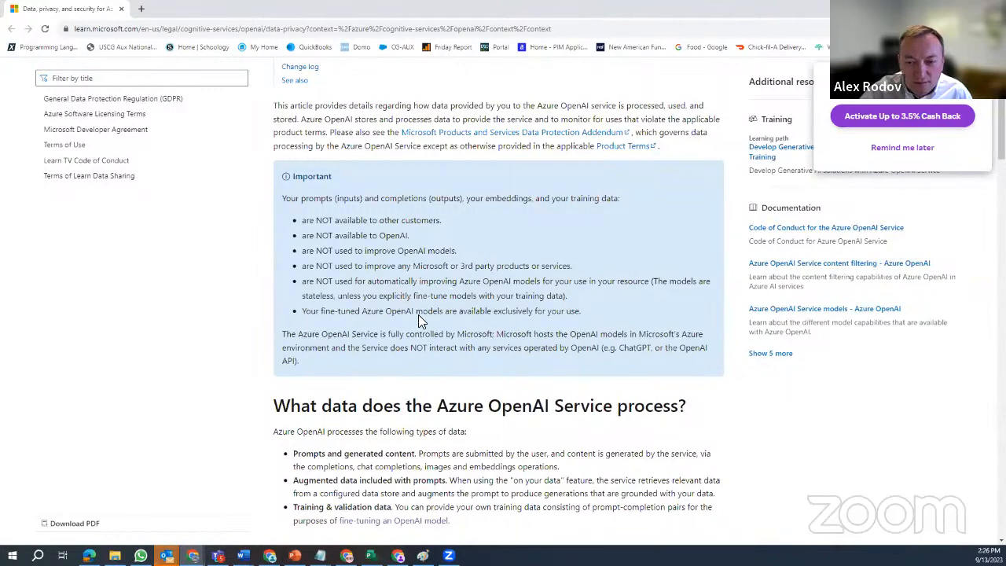
scroll(470, 290, up, 3)
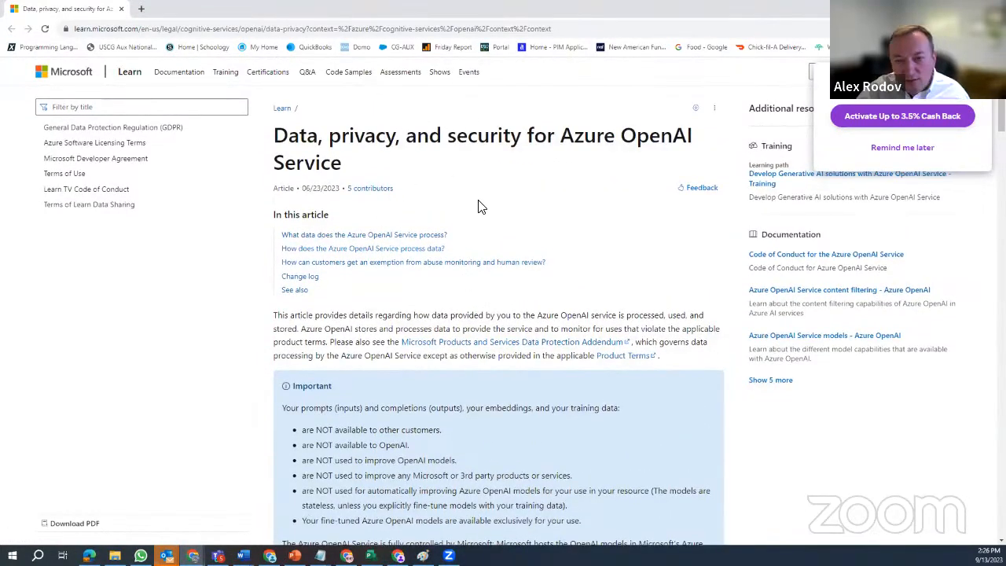
click(343, 28)
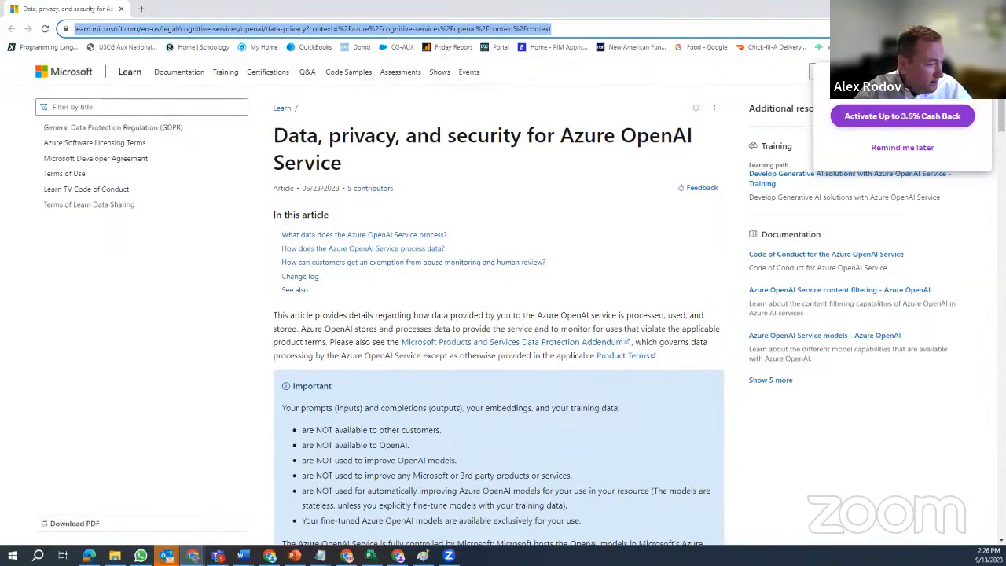
key(alt+Tab)
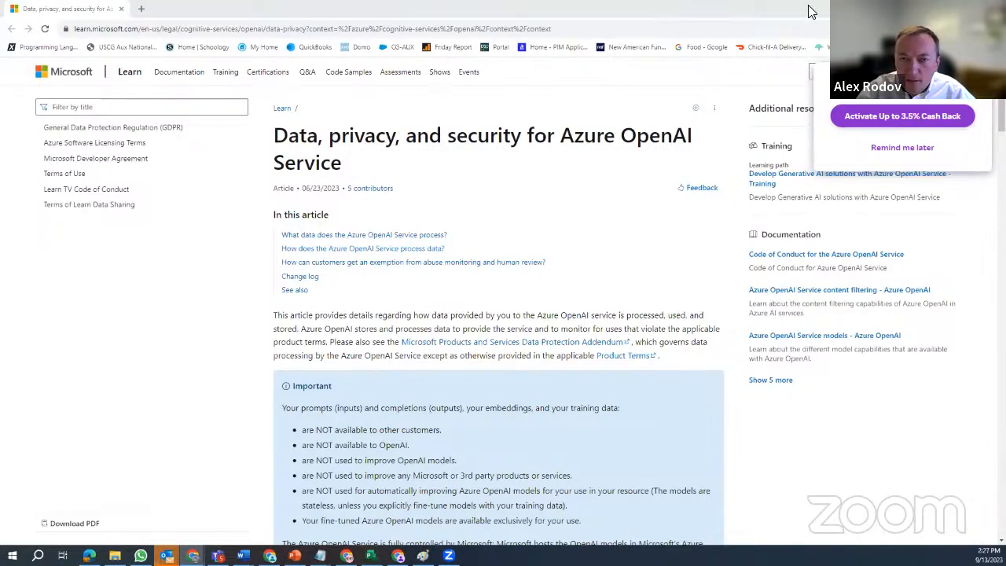
click(945, 7)
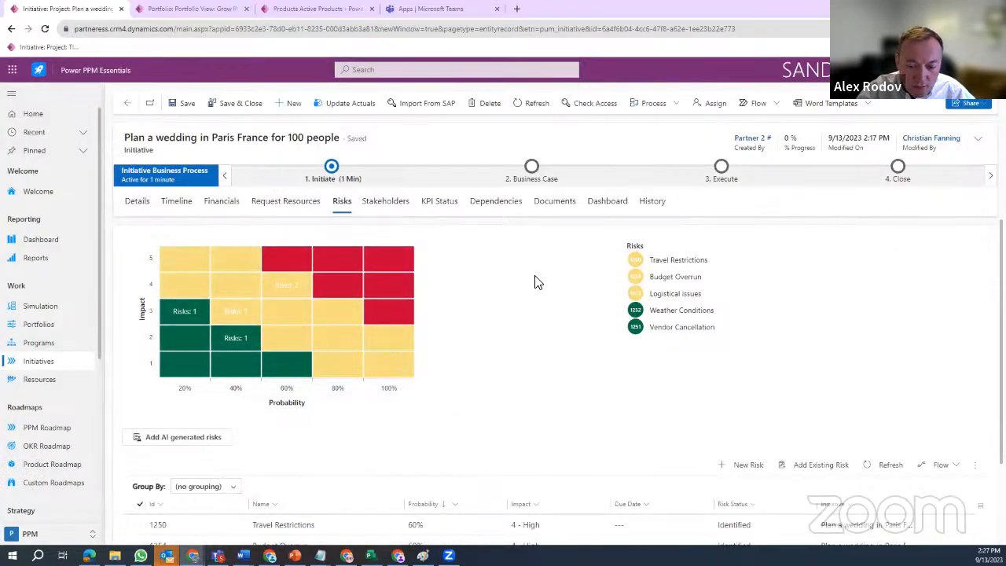
scroll(534, 283, down, 2)
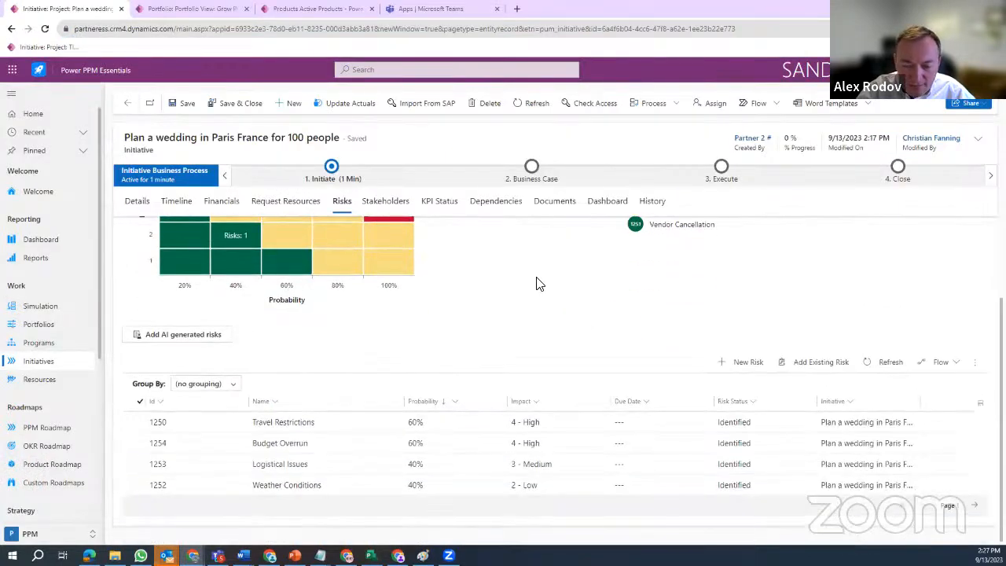